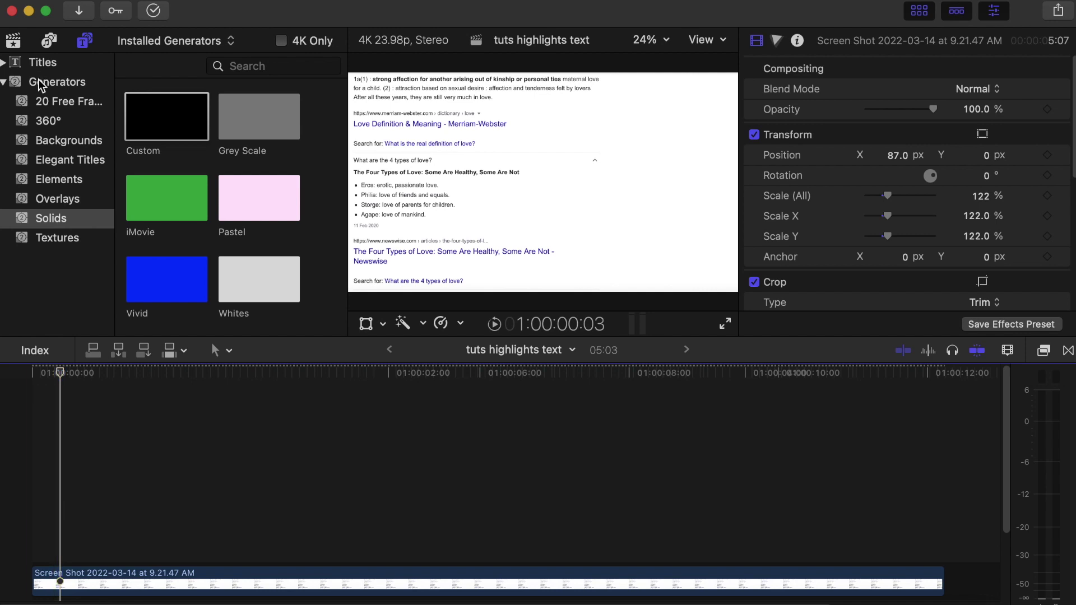
- Open the Solids generators and drag the Custom solid above the screenshot clip
{"action": "left_click", "coordinate": [57, 82]}
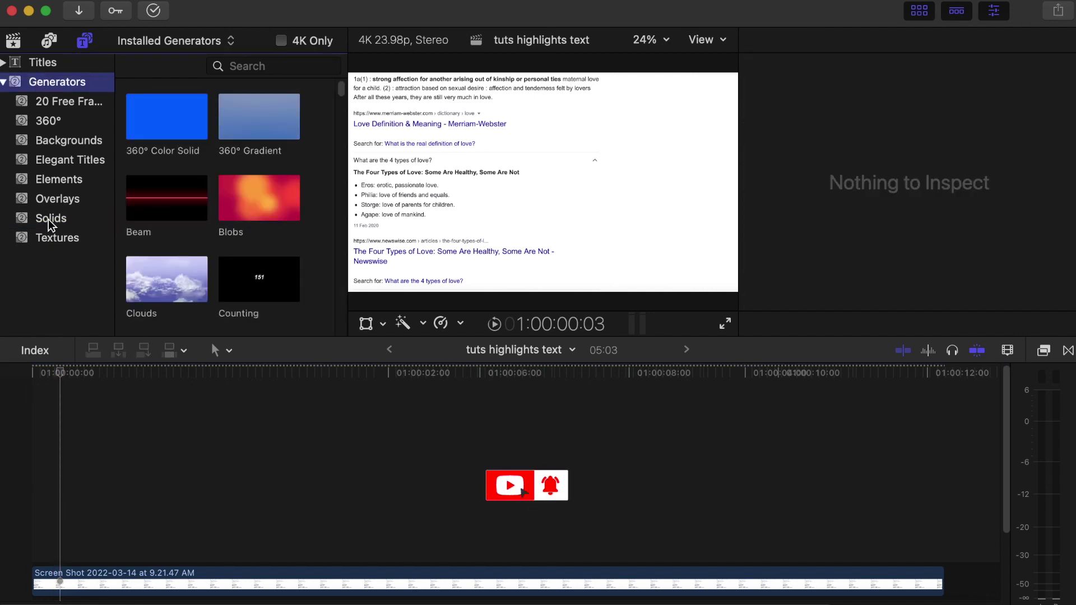
{"action": "left_click", "coordinate": [48, 220]}
{"action": "left_click_drag", "start_coordinate": [160, 130], "coordinate": [35, 486]}
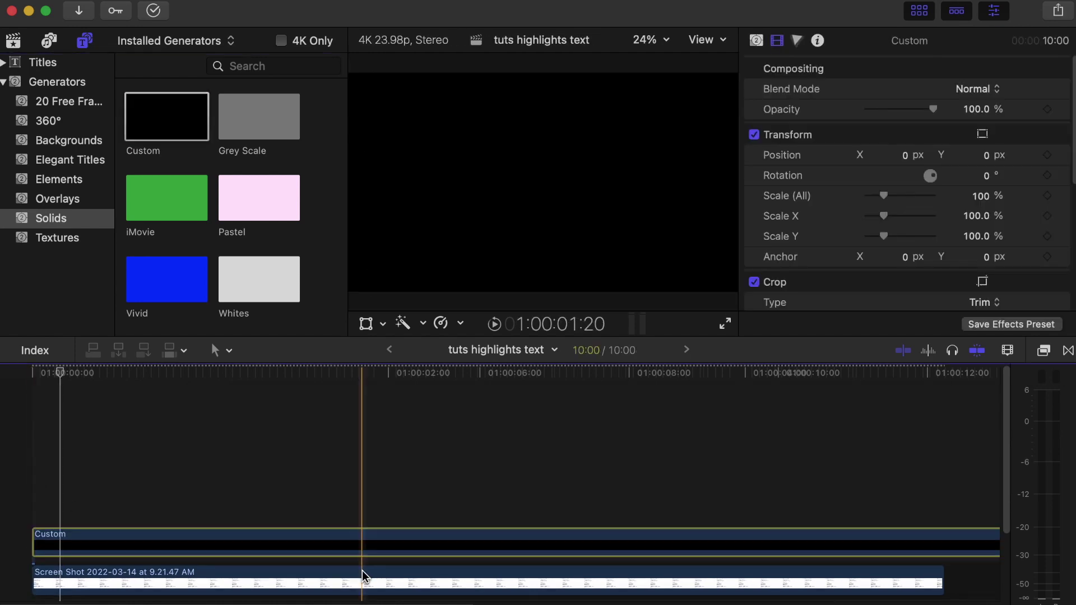
- Trim the Custom solid to end at 05:03, matching the screenshot clip
{"action": "key", "text": "super+equal"}
{"action": "key", "text": "super+equal"}
{"action": "key", "text": "super+minus"}
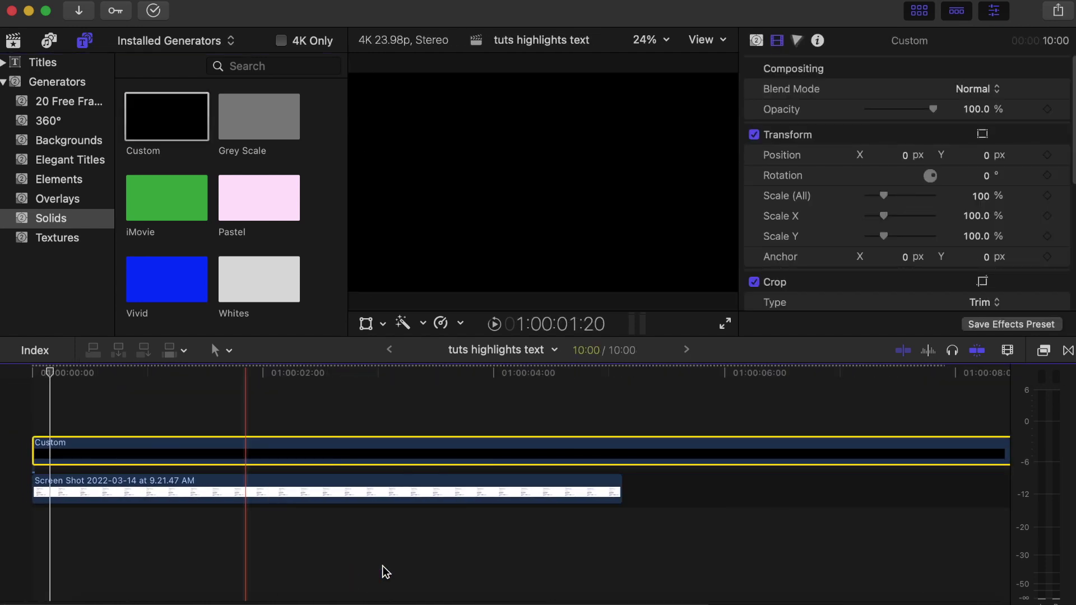
{"action": "key", "text": "super+minus"}
{"action": "left_click", "coordinate": [522, 450]}
{"action": "left_click_drag", "start_coordinate": [318, 451], "coordinate": [282, 451]}
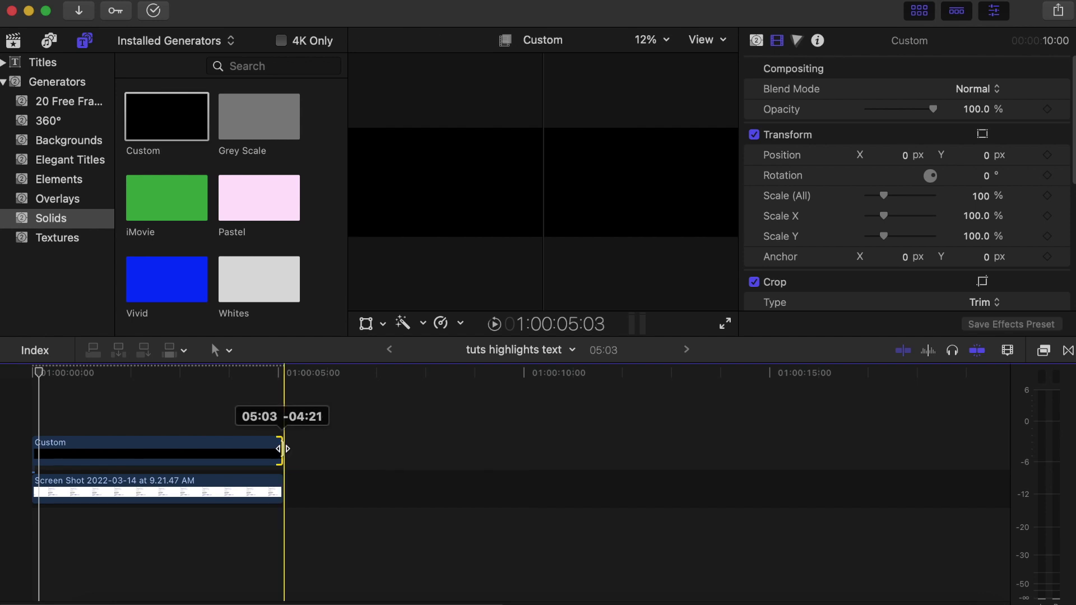
- Open the Custom solid's colour picker in the Generator inspector
{"action": "key", "text": "shift+z"}
{"action": "left_click", "coordinate": [757, 40]}
{"action": "left_click", "coordinate": [973, 90]}
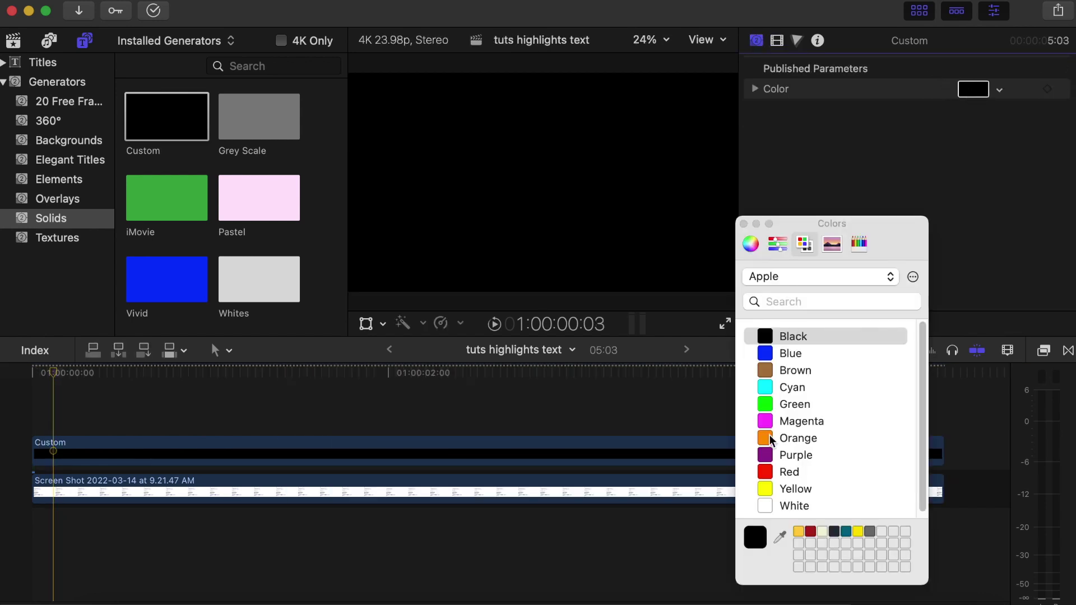
- Make the Custom solid Orange and set its Opacity to 50%
{"action": "left_click", "coordinate": [801, 442]}
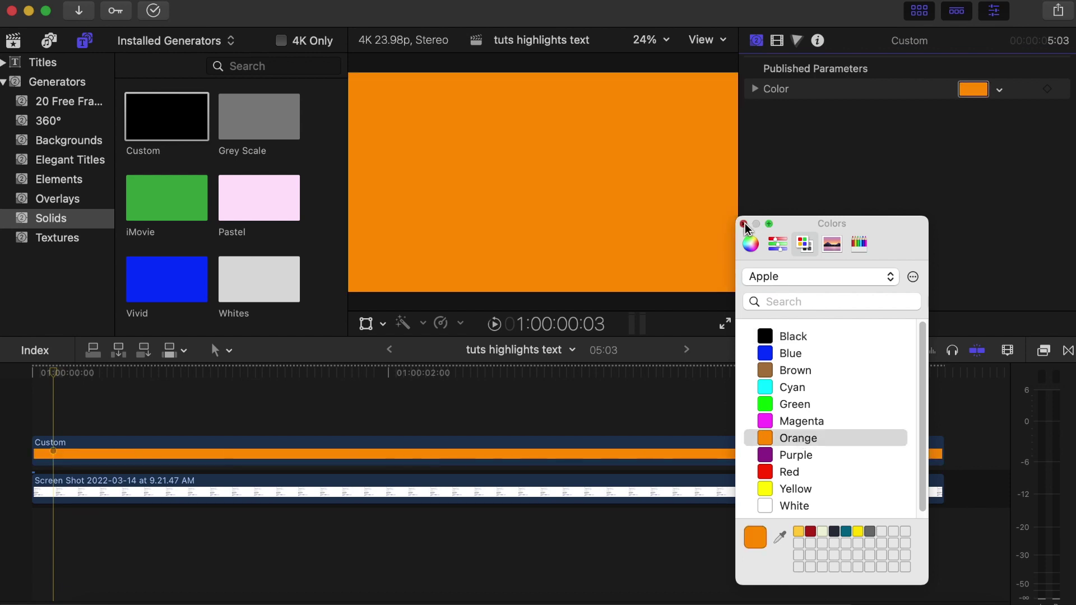
{"action": "left_click", "coordinate": [744, 223]}
{"action": "left_click", "coordinate": [778, 41]}
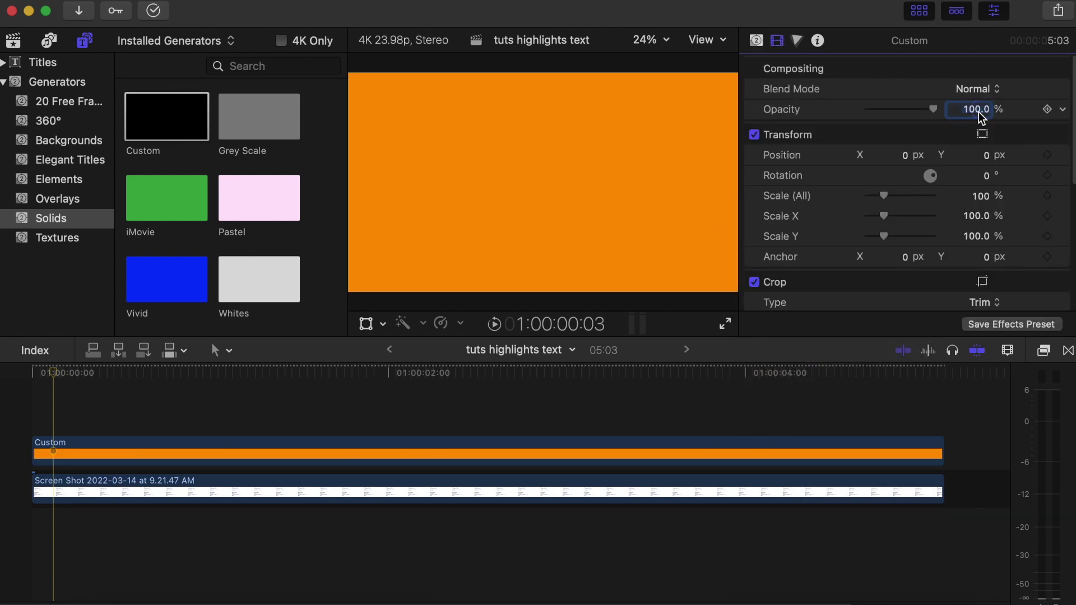
{"action": "type", "text": "5"}
{"action": "key", "text": "Return"}
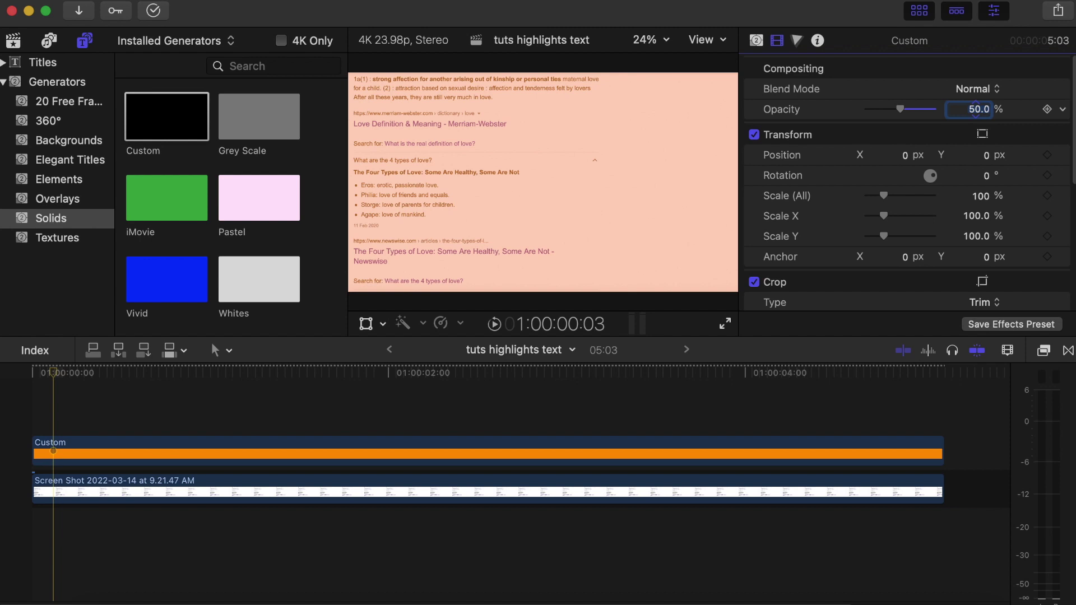
- Crop the orange solid's top and right into a thin bar (Top 1058, Right 2928.8)
{"action": "scroll", "coordinate": [808, 261], "scroll_direction": "down", "scroll_amount": 6}
{"action": "left_click_drag", "start_coordinate": [869, 193], "coordinate": [898, 209]}
{"action": "left_click_drag", "start_coordinate": [869, 165], "coordinate": [974, 169]}
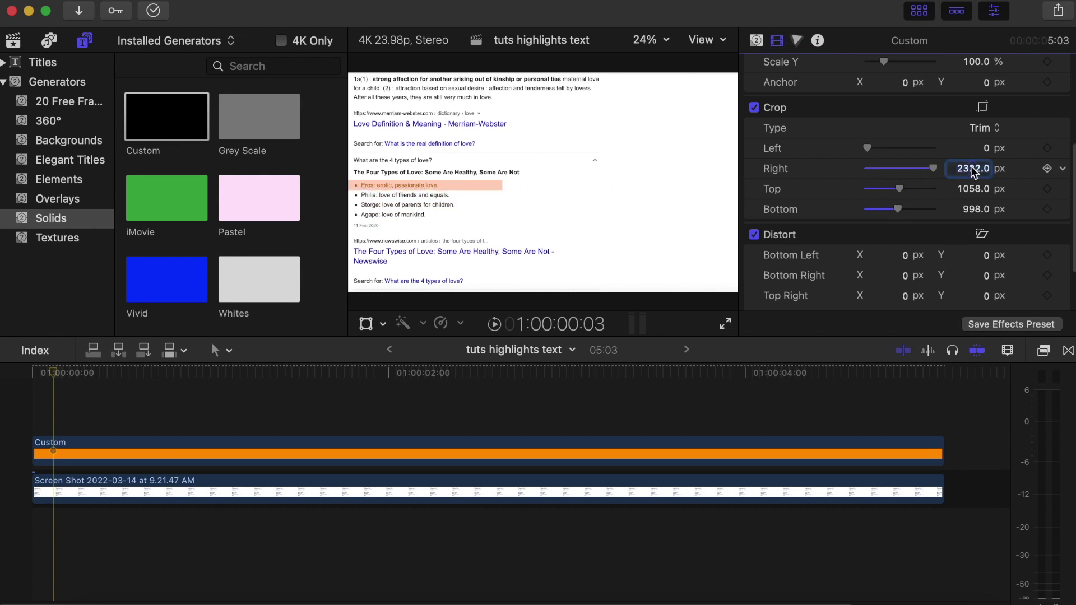
{"action": "left_click_drag", "start_coordinate": [975, 173], "coordinate": [873, 143]}
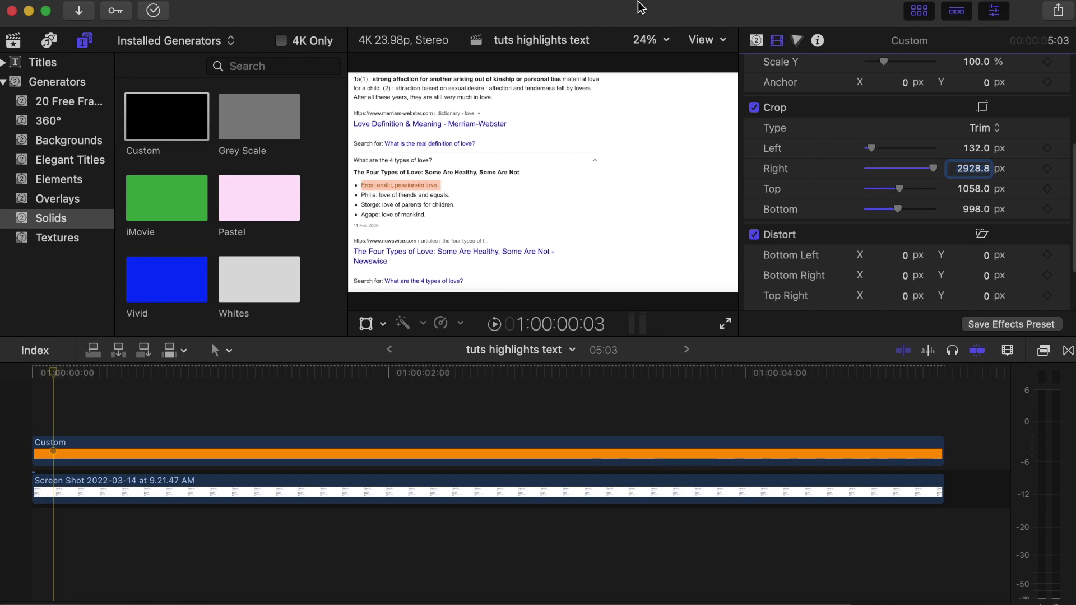
- Zoom the viewer to 50% and pan to the bulleted love types
{"action": "left_click", "coordinate": [647, 43]}
{"action": "left_click", "coordinate": [664, 122]}
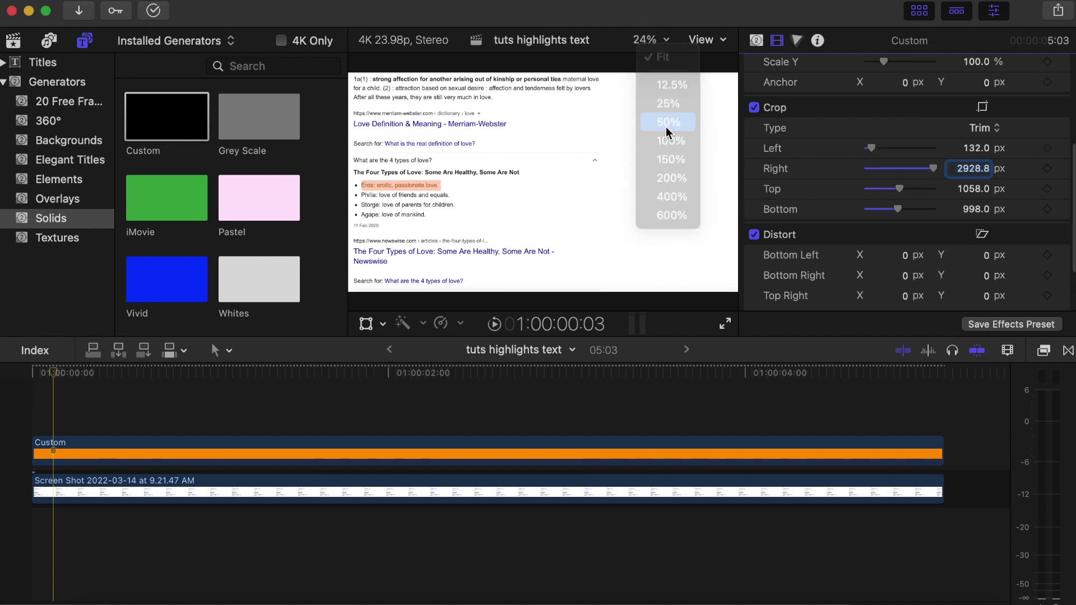
{"action": "left_click_drag", "start_coordinate": [704, 178], "coordinate": [695, 179]}
- Set the bar's Crop Bottom to 1004 and restore its Opacity to 100%
{"action": "left_click_drag", "start_coordinate": [896, 209], "coordinate": [898, 209]}
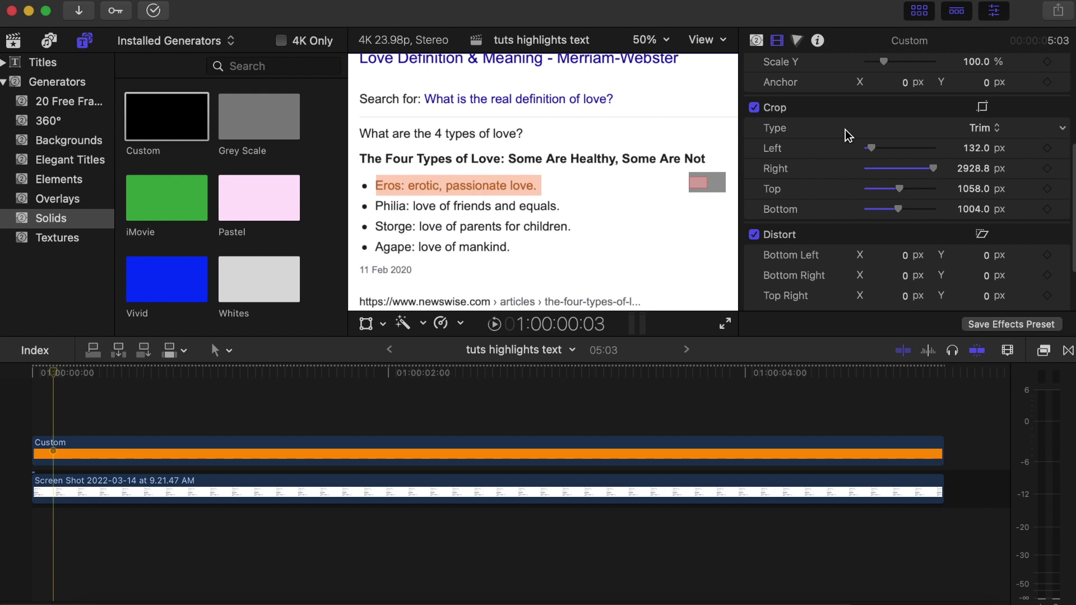
{"action": "scroll", "coordinate": [845, 130], "scroll_direction": "up", "scroll_amount": 5}
{"action": "left_click", "coordinate": [979, 110]}
{"action": "left_click", "coordinate": [980, 110]}
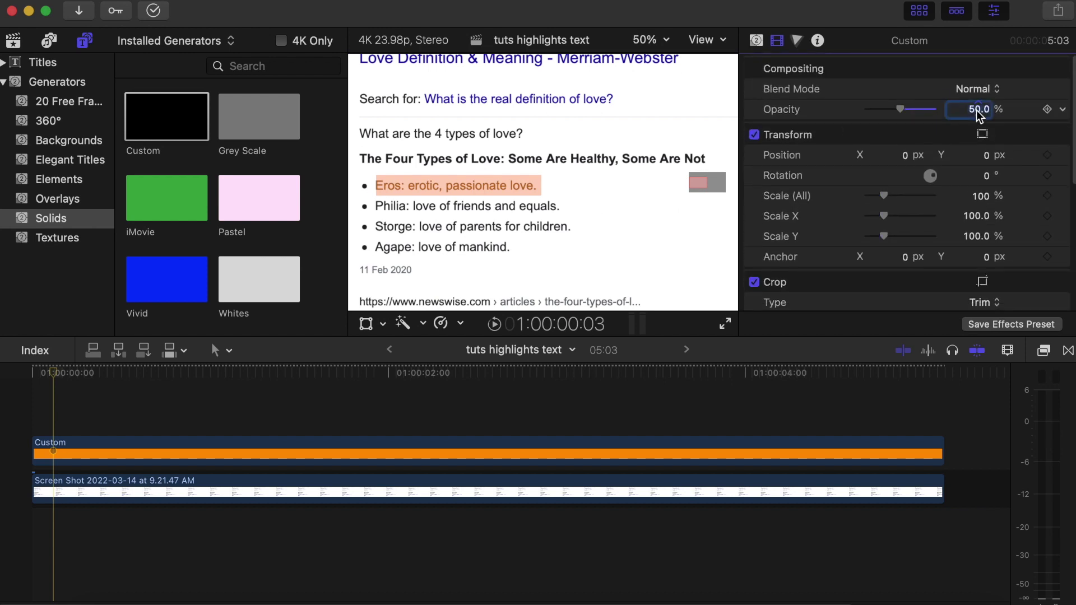
{"action": "type", "text": "100"}
{"action": "key", "text": "Return"}
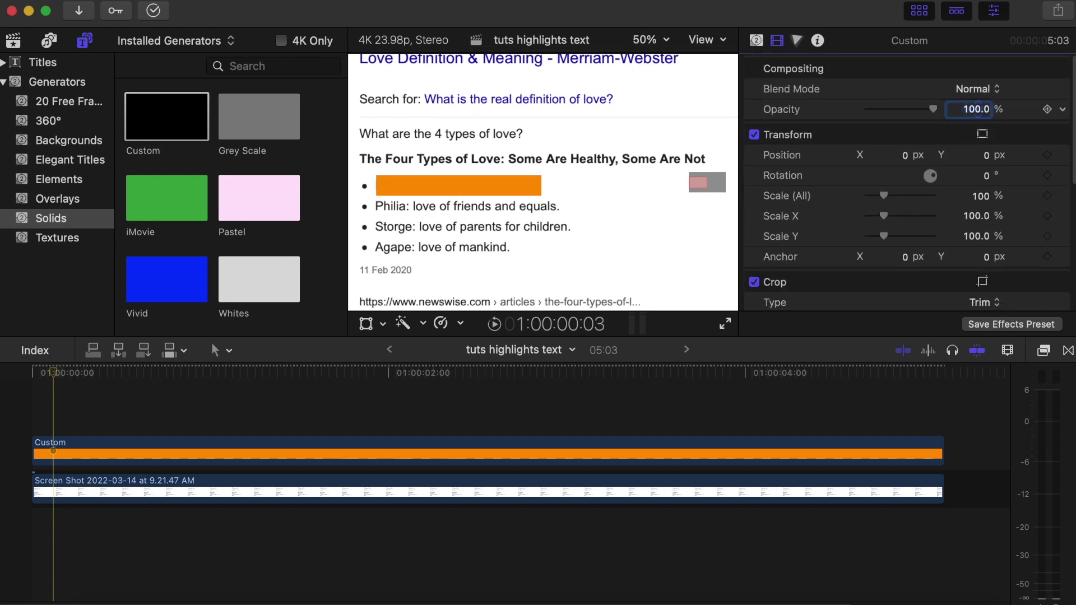
{"action": "left_click", "coordinate": [976, 88]}
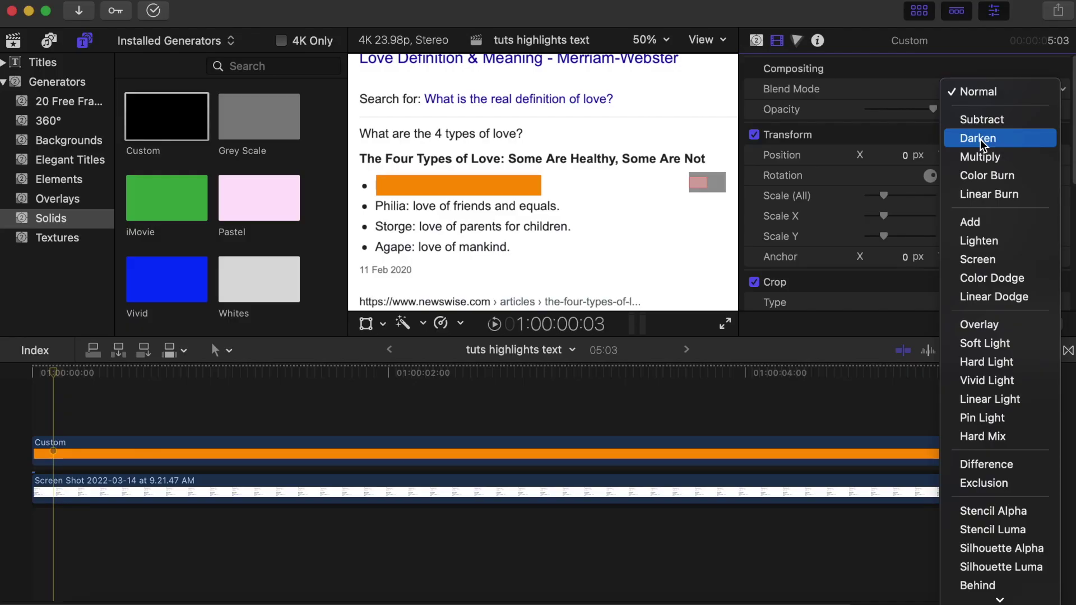
- Set the bar's Blend Mode to Darken and add a Crop Right keyframe at its start
{"action": "left_click", "coordinate": [982, 139]}
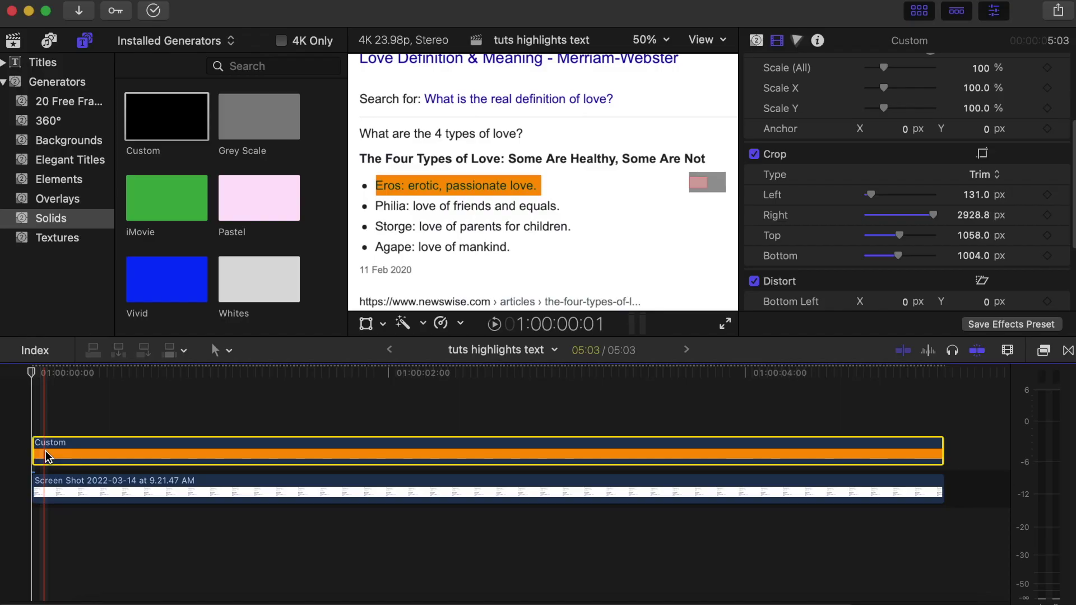
{"action": "scroll", "coordinate": [874, 235], "scroll_direction": "down", "scroll_amount": 2}
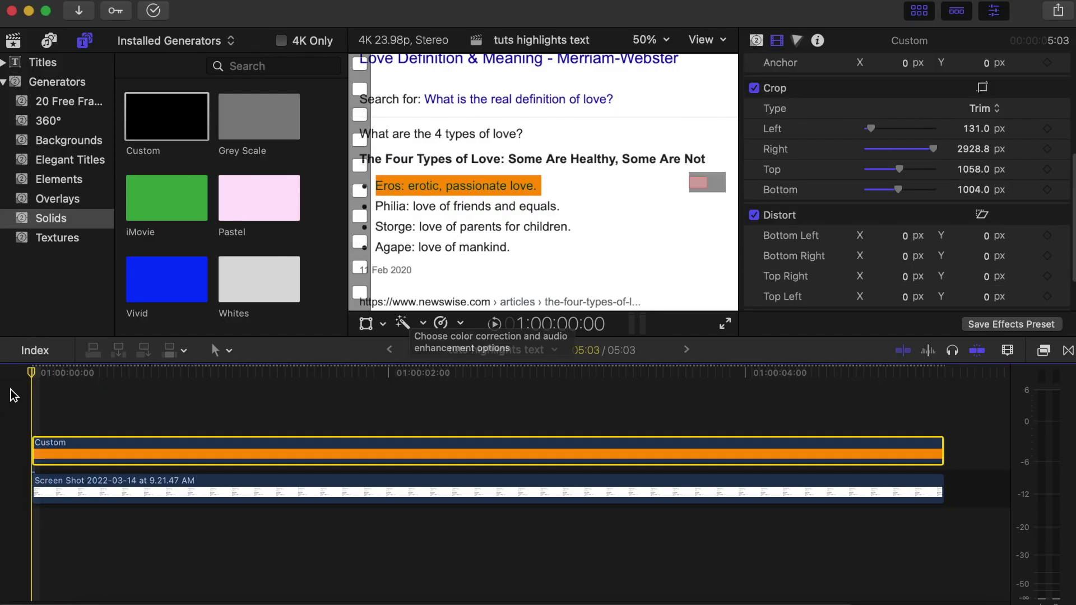
{"action": "left_click", "coordinate": [16, 395]}
{"action": "left_click", "coordinate": [49, 444]}
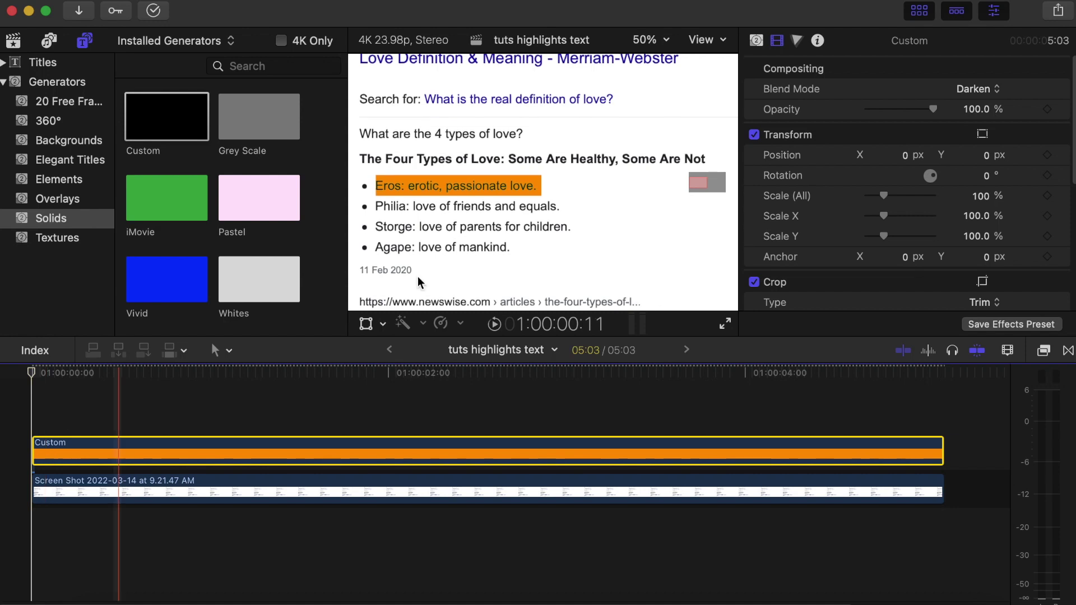
{"action": "scroll", "coordinate": [897, 179], "scroll_direction": "down", "scroll_amount": 4}
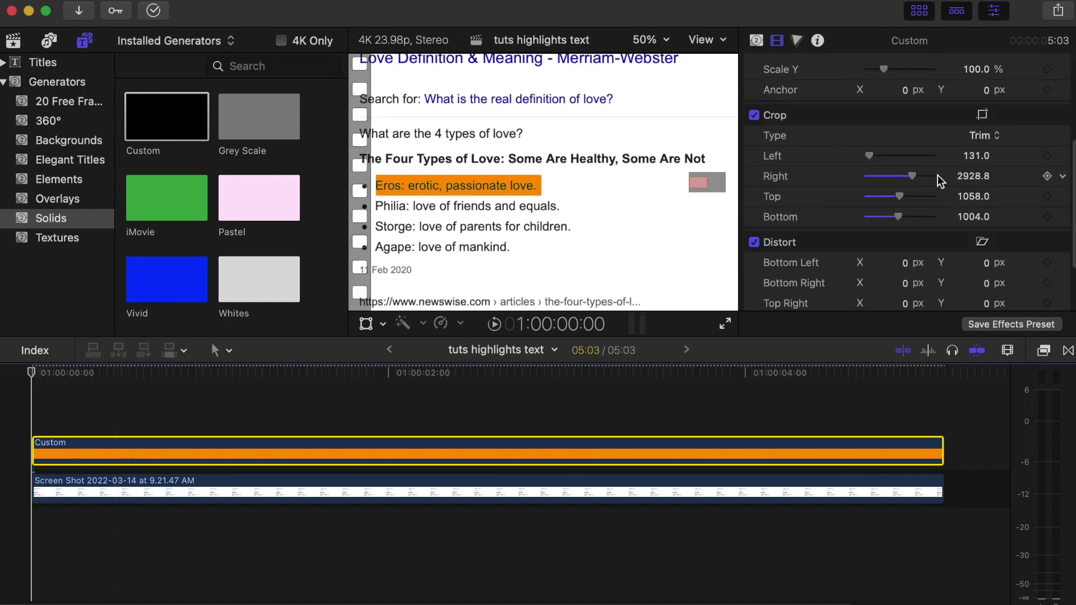
{"action": "left_click", "coordinate": [1047, 176]}
- Keyframe Crop Right over 20 frames so the highlight sweeps across the Eros line
{"action": "key", "text": "shift+Right"}
{"action": "key", "text": "shift+Right"}
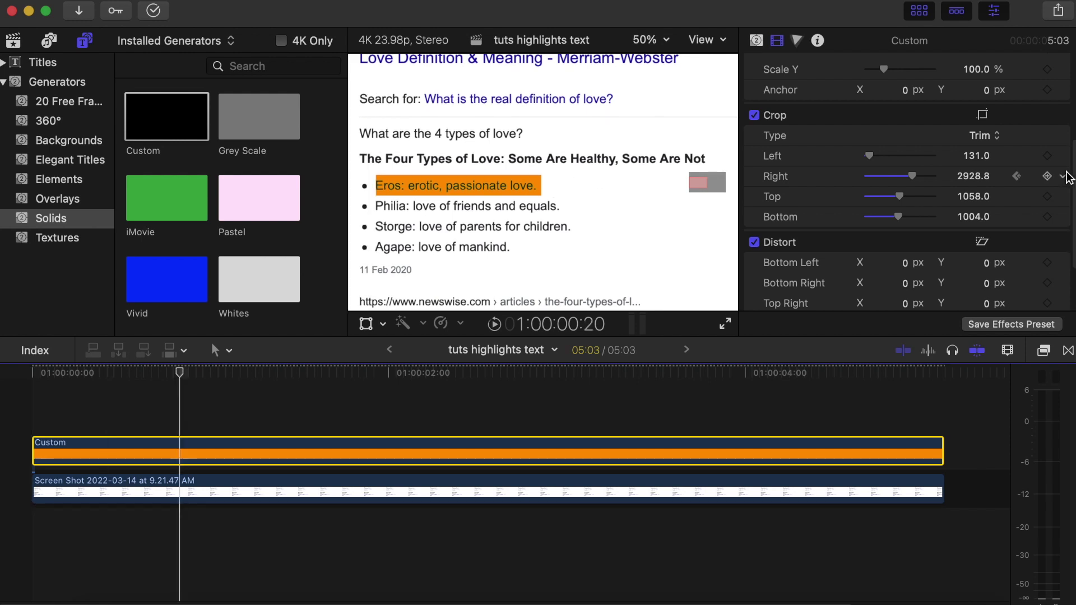
{"action": "left_click", "coordinate": [1017, 177]}
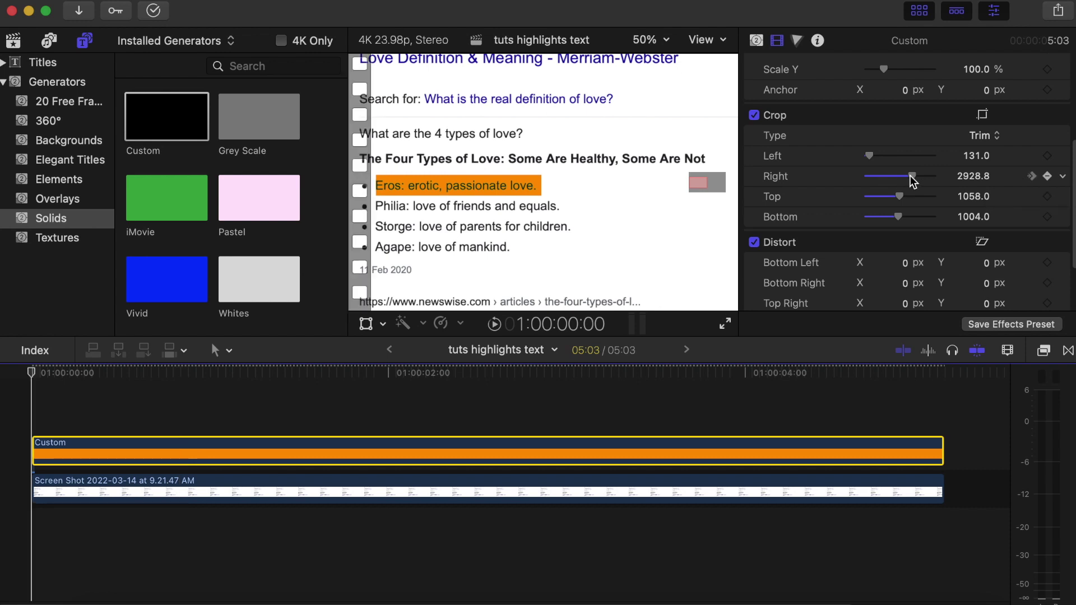
{"action": "left_click_drag", "start_coordinate": [913, 180], "coordinate": [925, 179]}
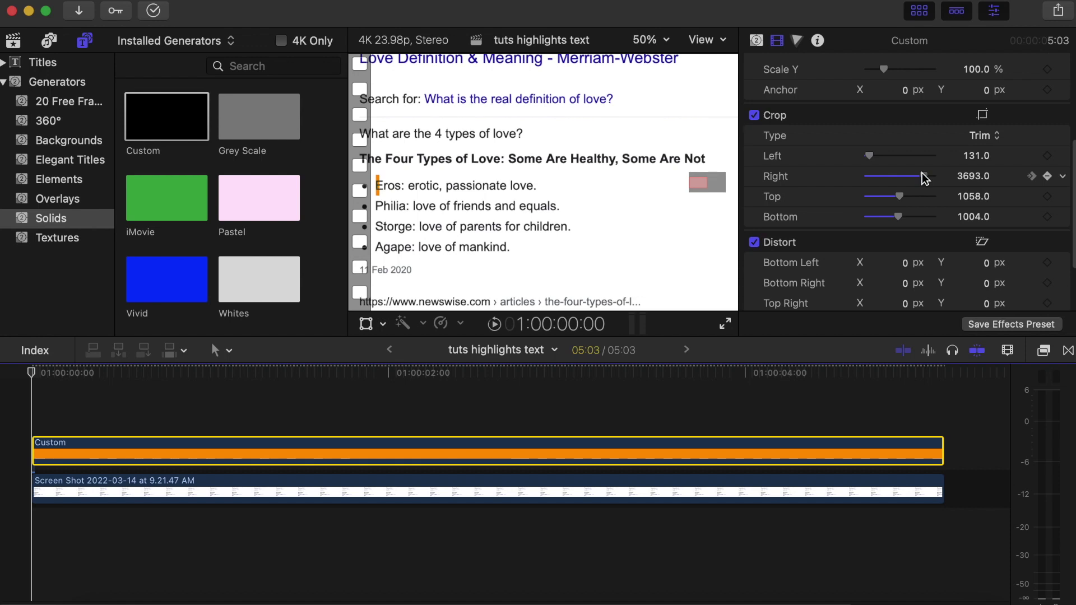
- Play back the sweep, then Option-drag the highlight clip to duplicate it onto a lane above
{"action": "key", "text": "cmd+a"}
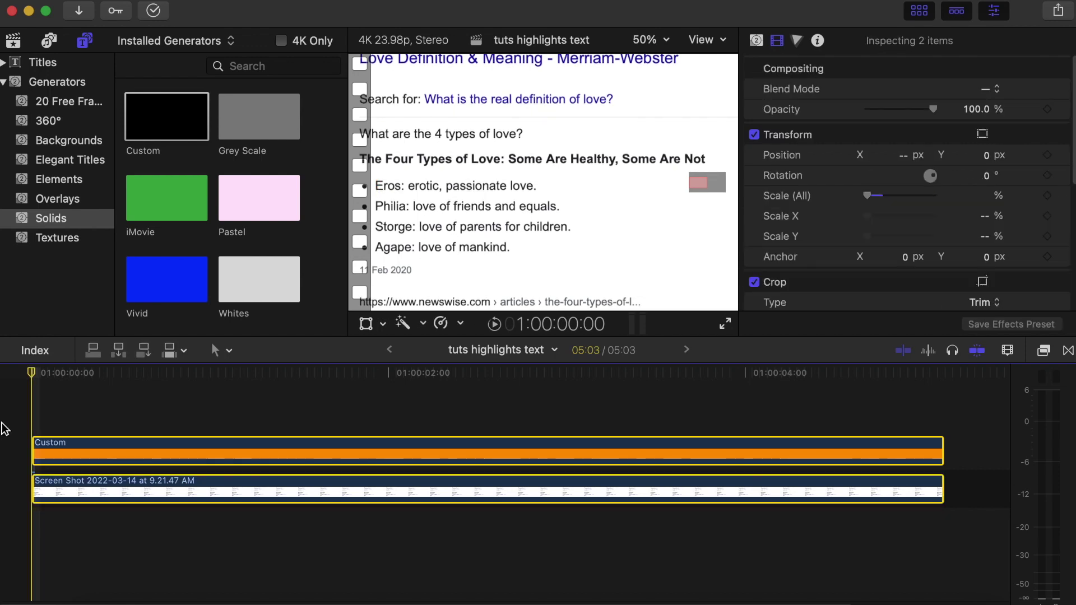
{"action": "left_click", "coordinate": [5, 429]}
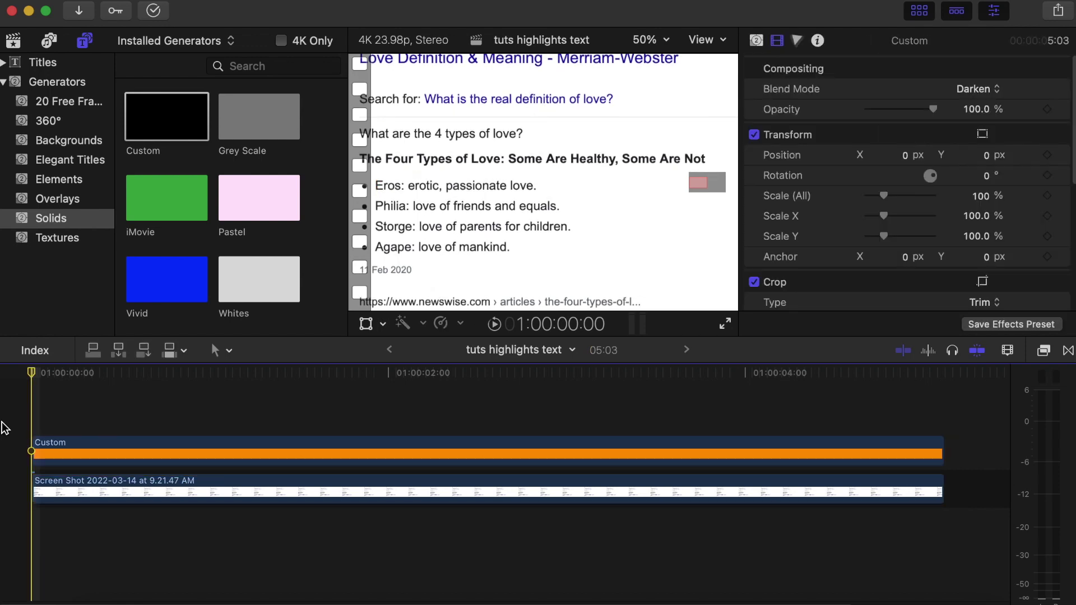
{"action": "key", "text": "space"}
{"action": "key", "text": "Home"}
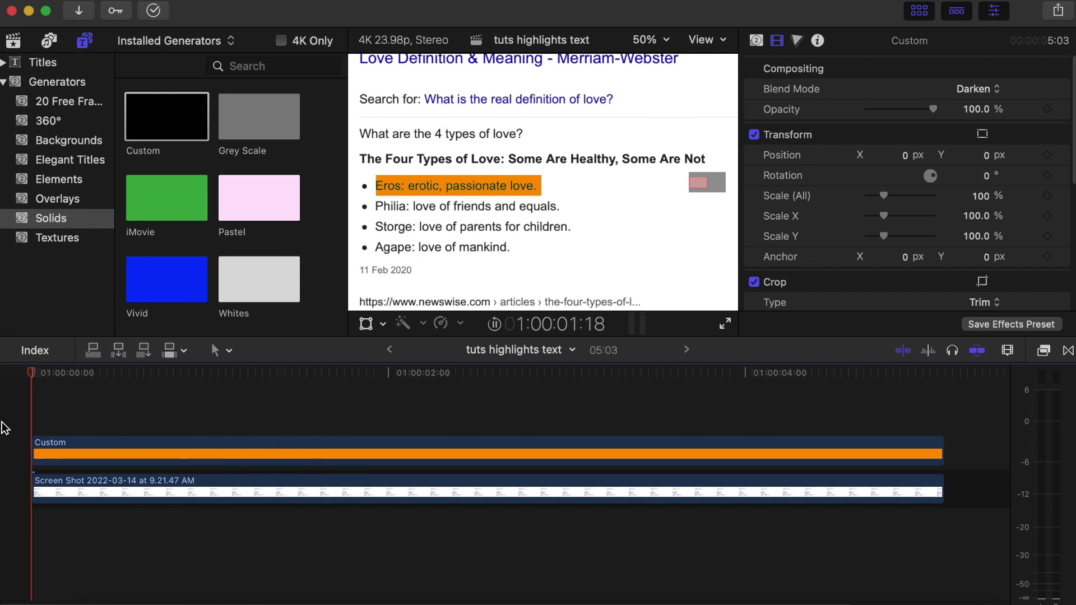
{"action": "key", "text": "space"}
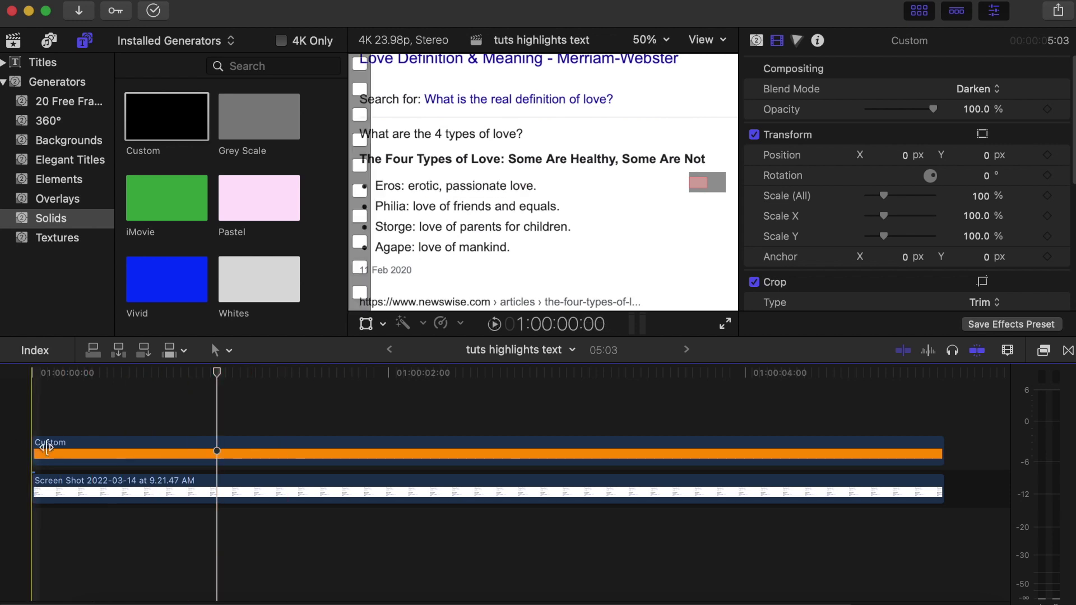
{"action": "left_click", "coordinate": [58, 453]}
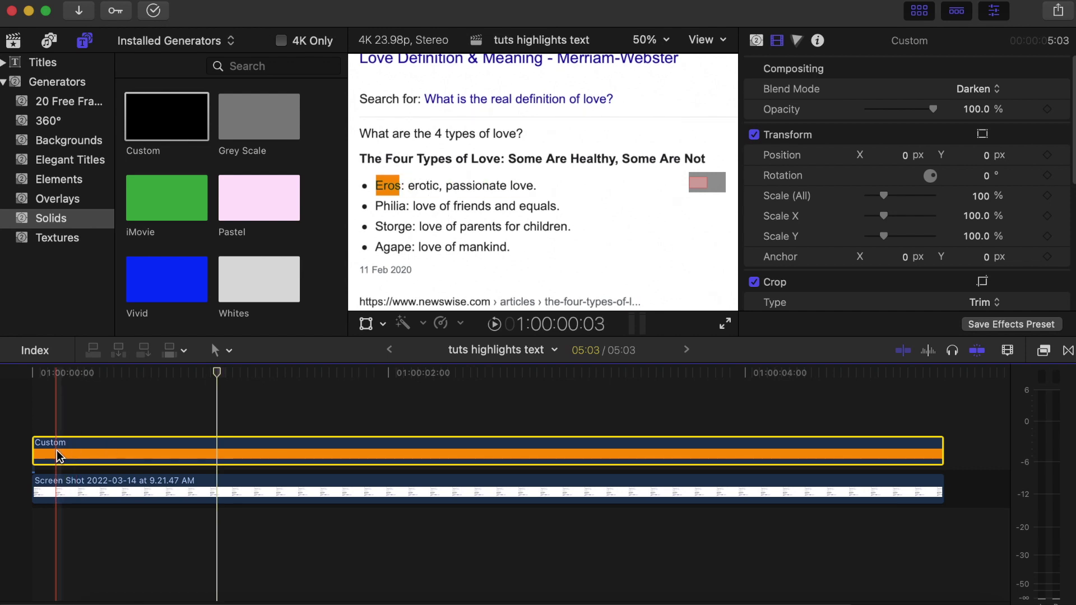
{"action": "left_click_drag", "start_coordinate": [56, 450], "coordinate": [110, 405]}
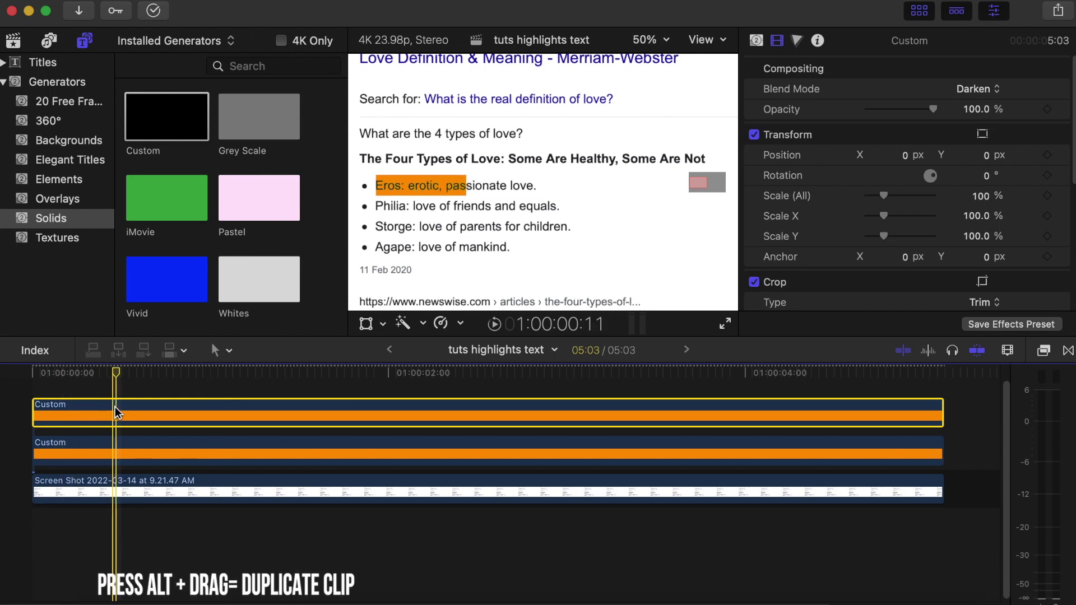
- Drag the duplicate highlight down onto the Philia line, Position Y -95.5 px
{"action": "left_click", "coordinate": [982, 135]}
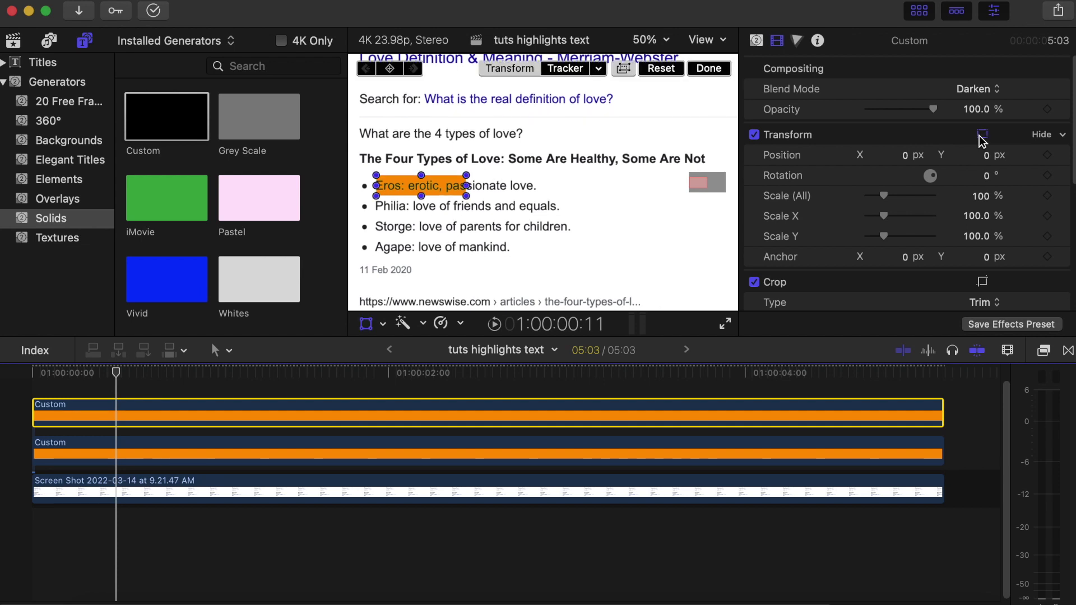
{"action": "left_click", "coordinate": [178, 371]}
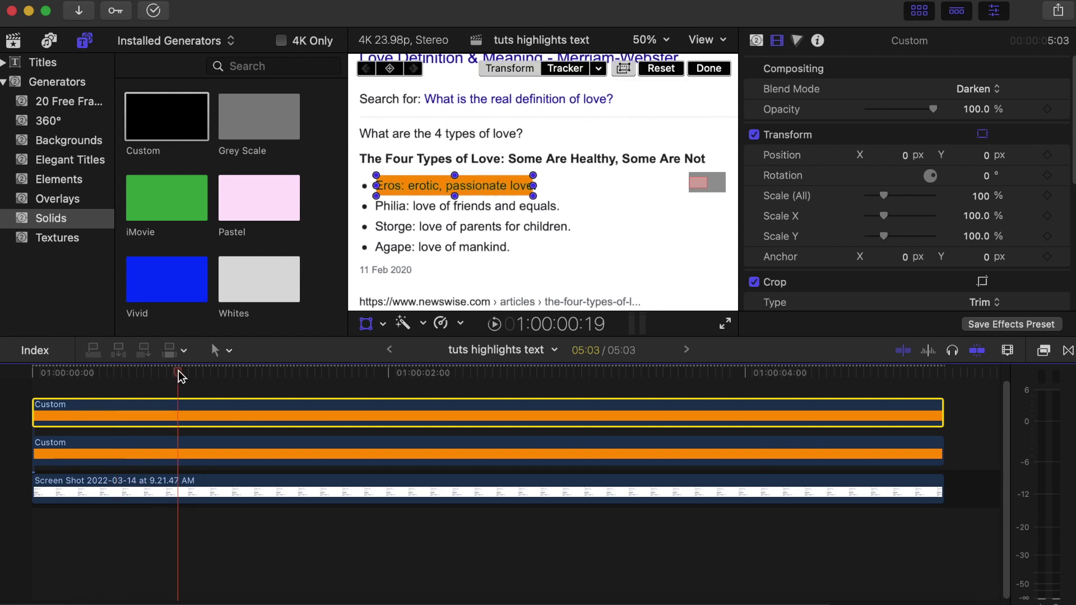
{"action": "left_click", "coordinate": [219, 372]}
{"action": "left_click", "coordinate": [246, 371]}
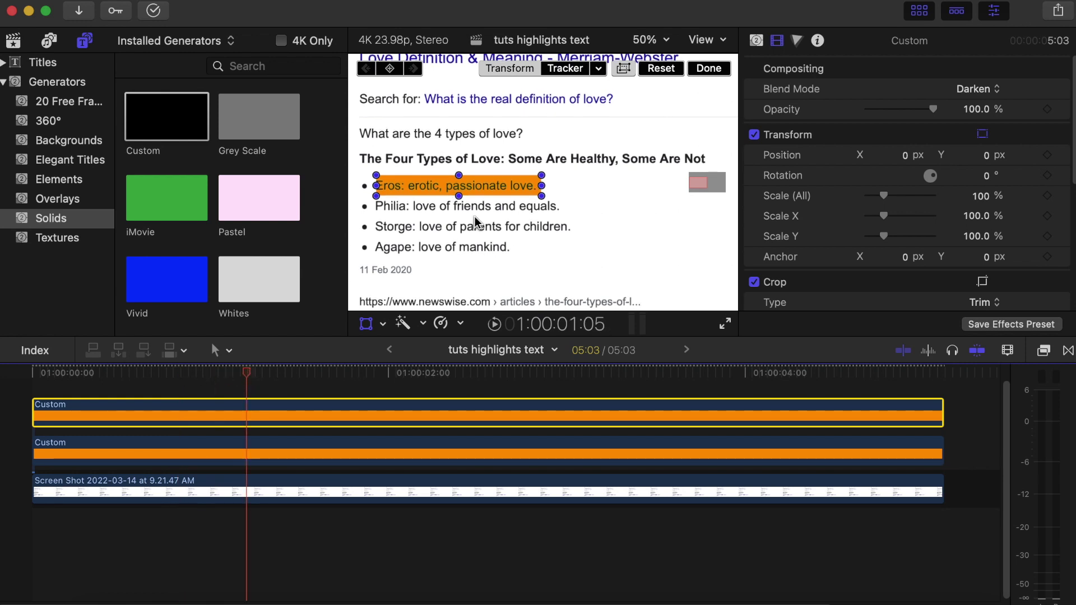
{"action": "left_click_drag", "start_coordinate": [451, 186], "coordinate": [451, 189]}
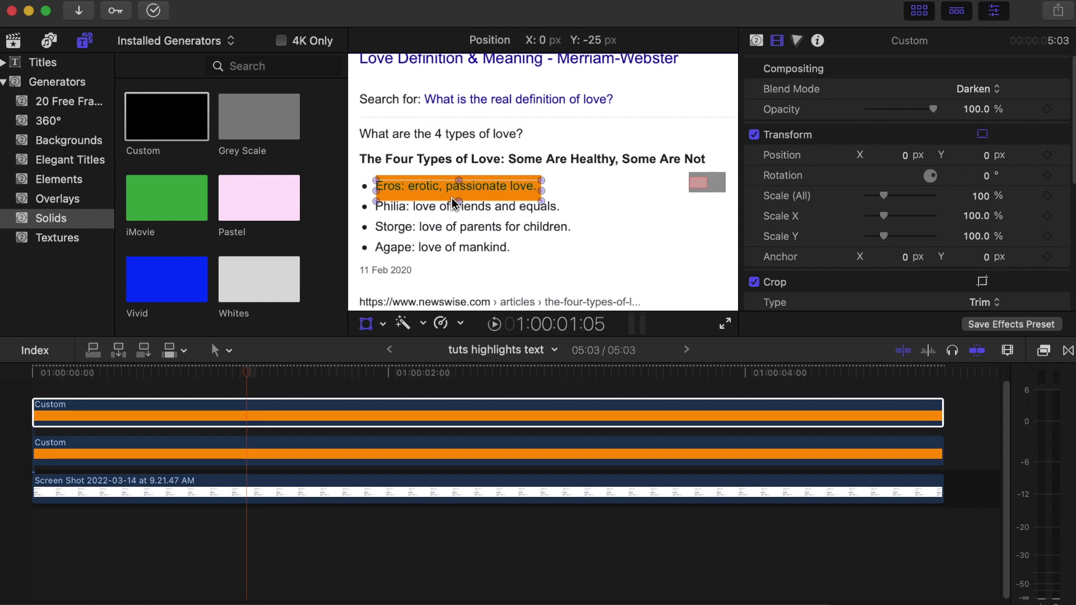
{"action": "left_click_drag", "start_coordinate": [452, 203], "coordinate": [442, 223]}
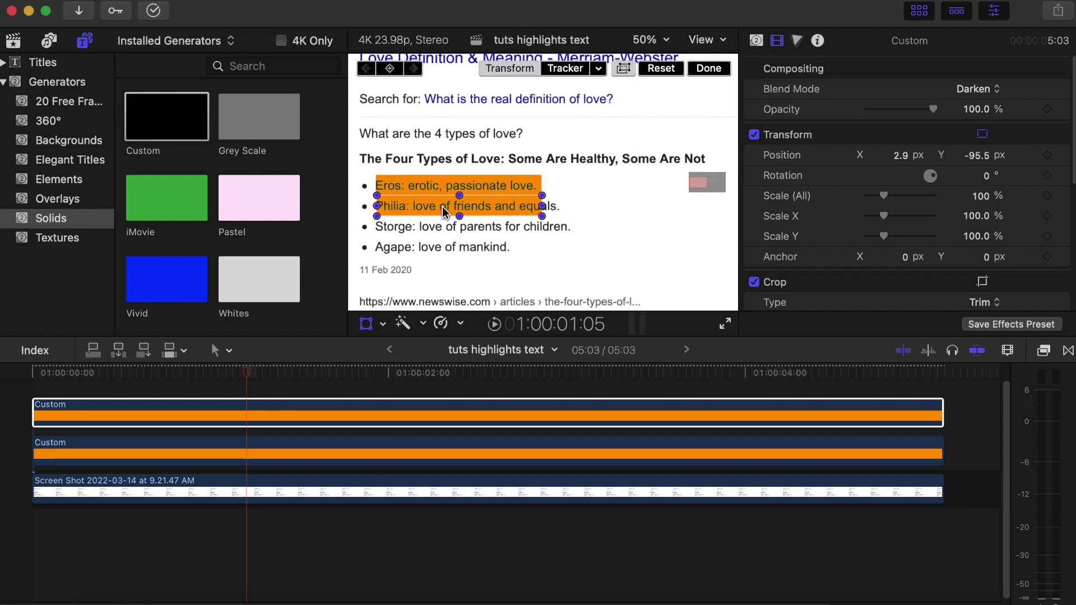
{"action": "left_click", "coordinate": [282, 371]}
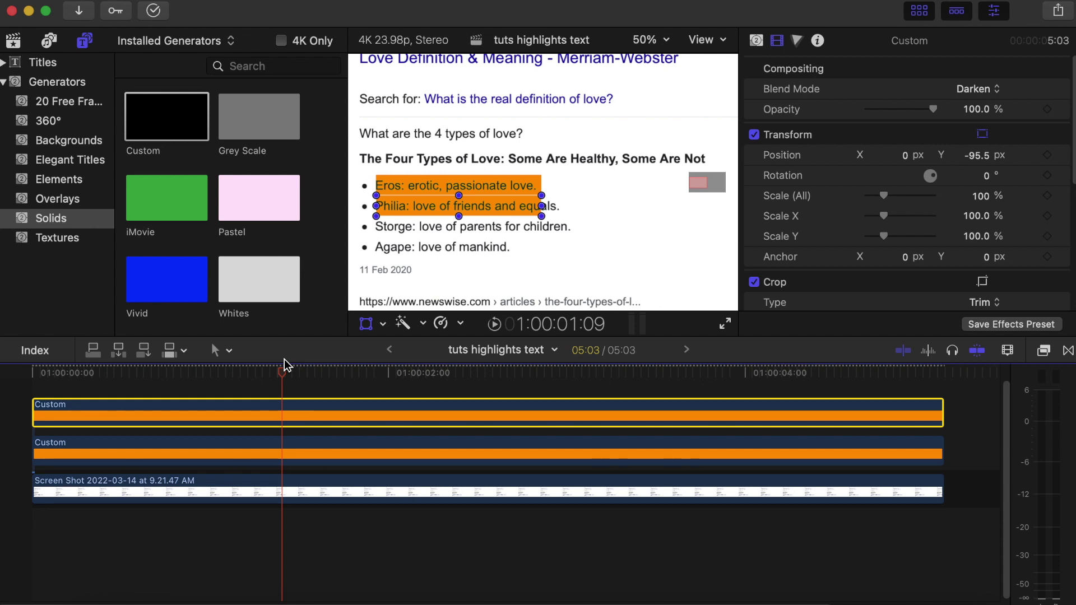
{"action": "scroll", "coordinate": [903, 233], "scroll_direction": "down", "scroll_amount": 3}
- Lower the Philia highlight's Crop Right keyframe to 2819 px to cover all of "equals."
{"action": "scroll", "coordinate": [953, 224], "scroll_direction": "down", "scroll_amount": 3}
{"action": "left_click", "coordinate": [1017, 209]}
{"action": "left_click", "coordinate": [1021, 212]}
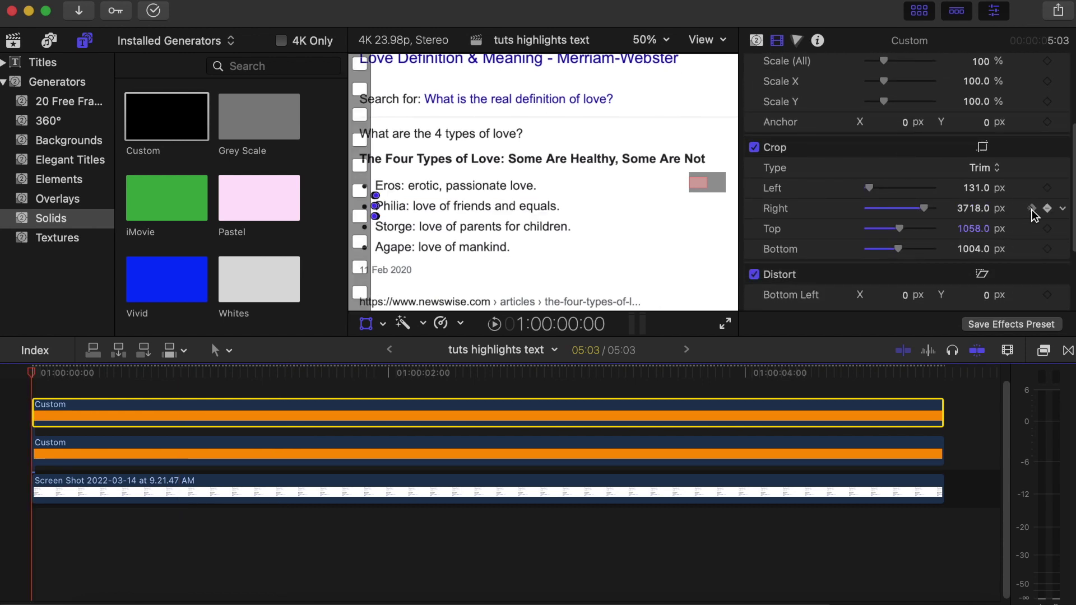
{"action": "left_click", "coordinate": [1034, 211]}
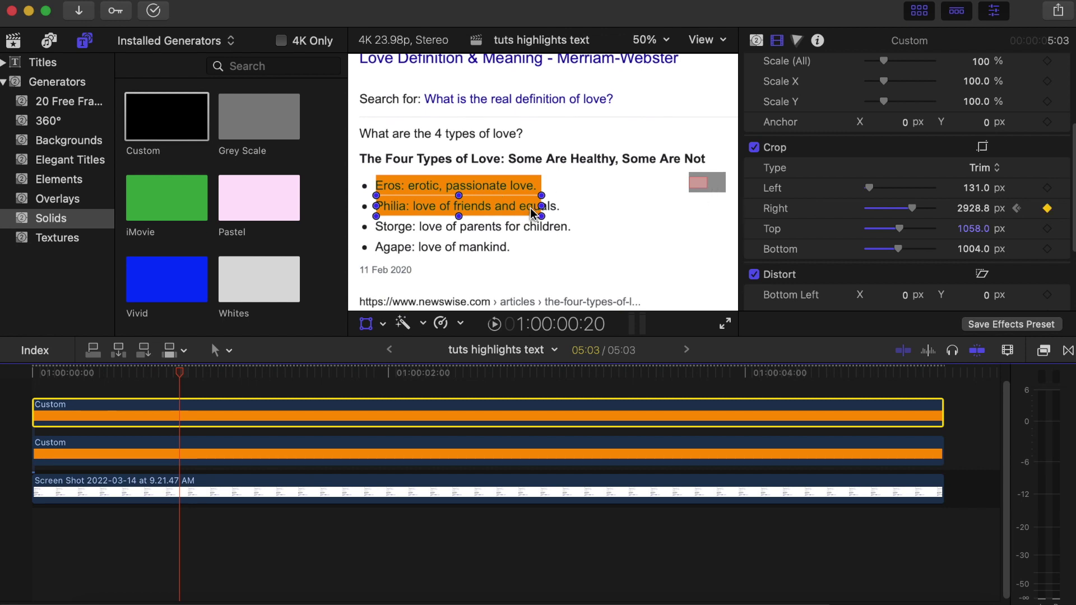
{"action": "left_click_drag", "start_coordinate": [912, 207], "coordinate": [910, 208]}
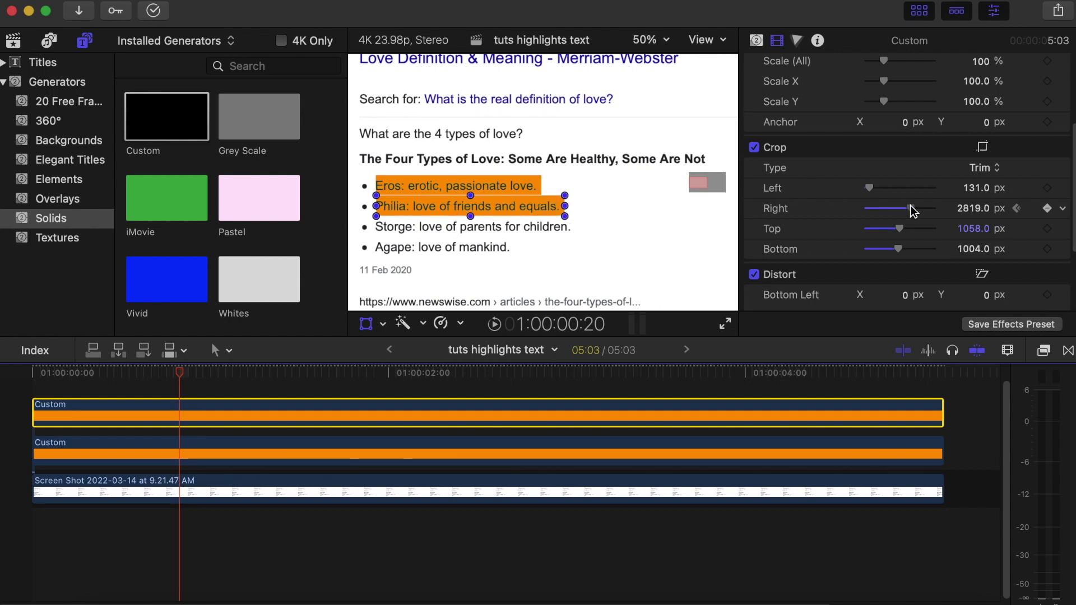
- Shift the Philia highlight clip five frames later (+00:05)
{"action": "key", "text": "Home"}
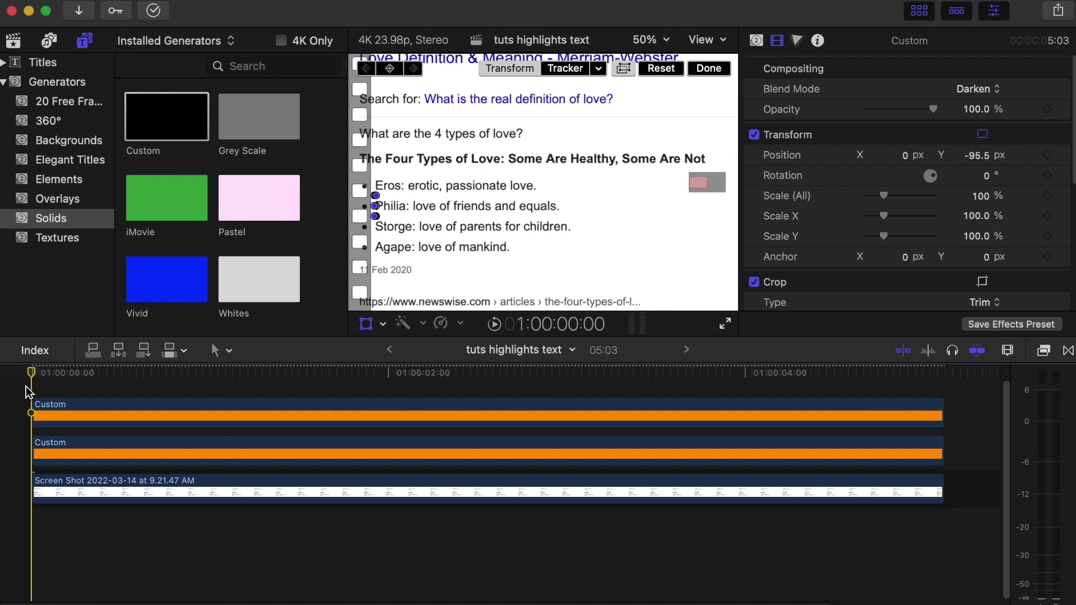
{"action": "key", "text": "Right"}
{"action": "key", "text": "Right"}
{"action": "key", "text": "Right"}
{"action": "key", "text": "Right"}
{"action": "key", "text": "Right"}
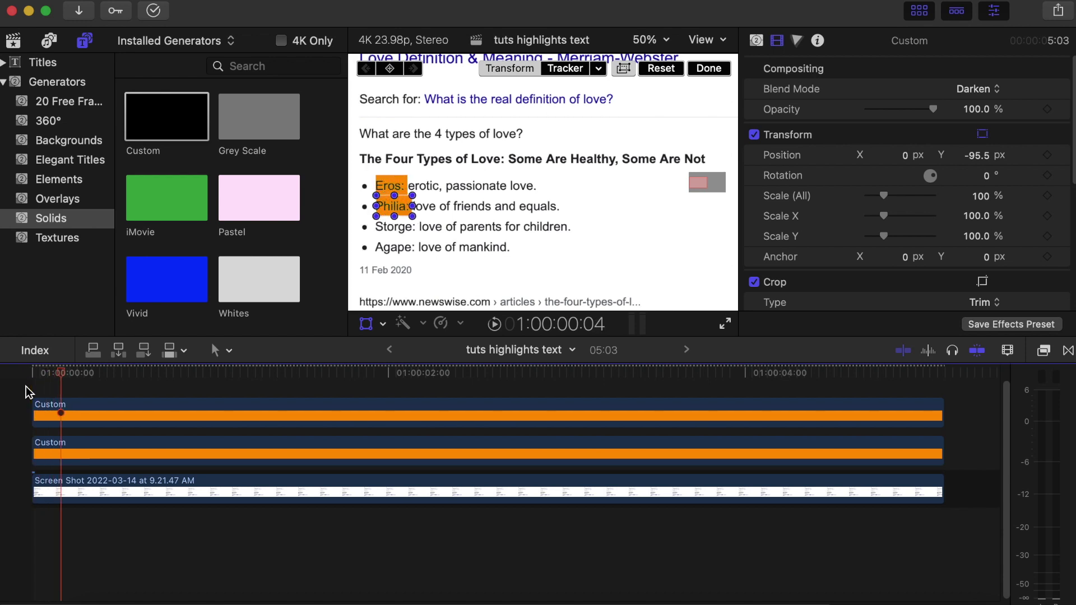
{"action": "left_click", "coordinate": [72, 418]}
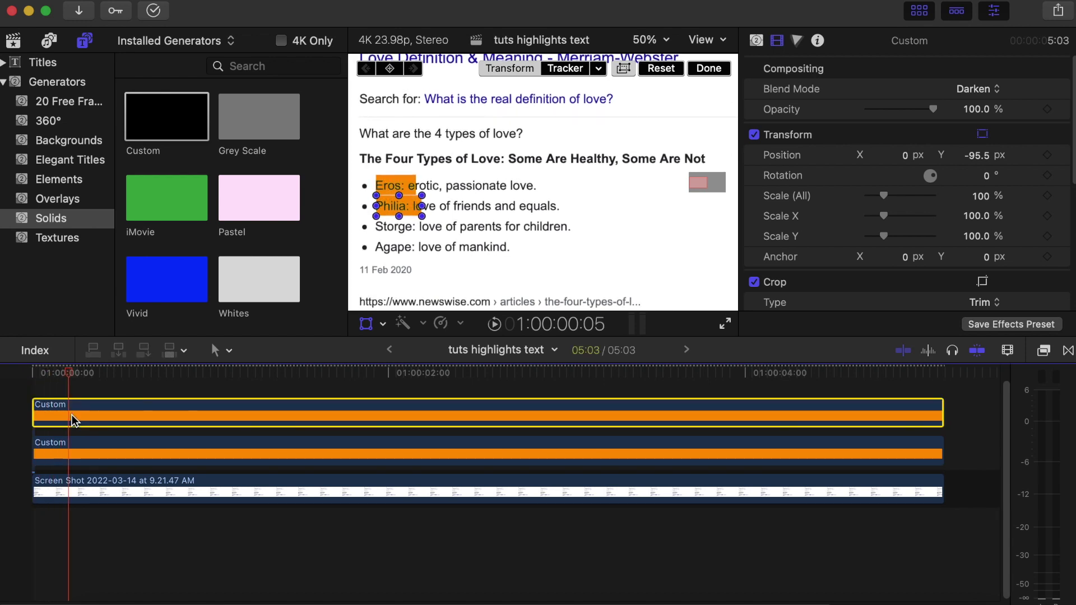
{"action": "left_click_drag", "start_coordinate": [69, 412], "coordinate": [96, 409]}
{"action": "left_click", "coordinate": [35, 404]}
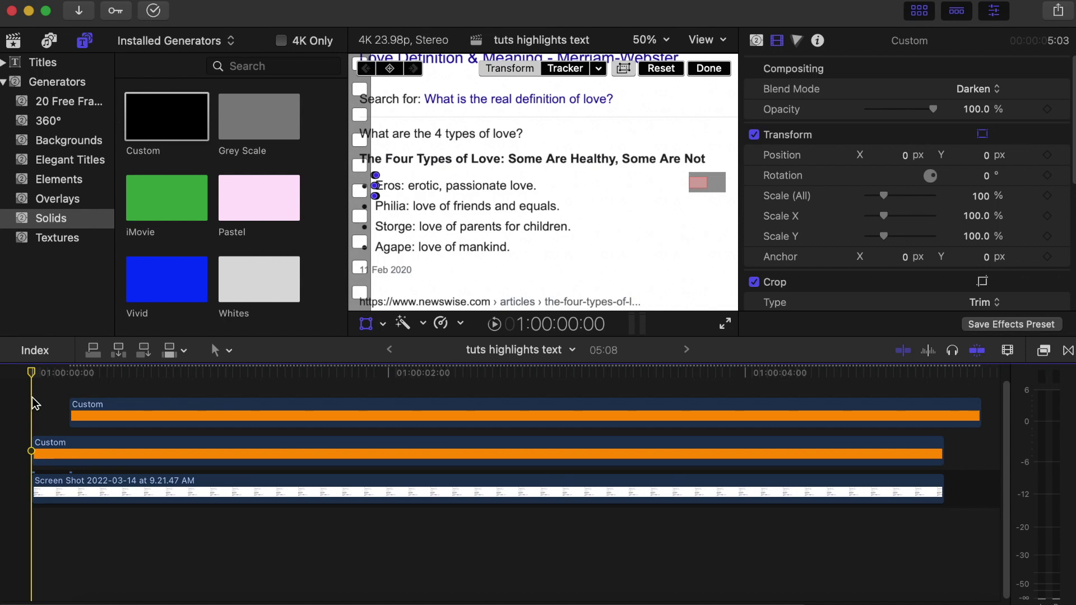
- Duplicate the highlight clip into new lanes for the Storge and Agape lines
{"action": "left_click", "coordinate": [68, 401]}
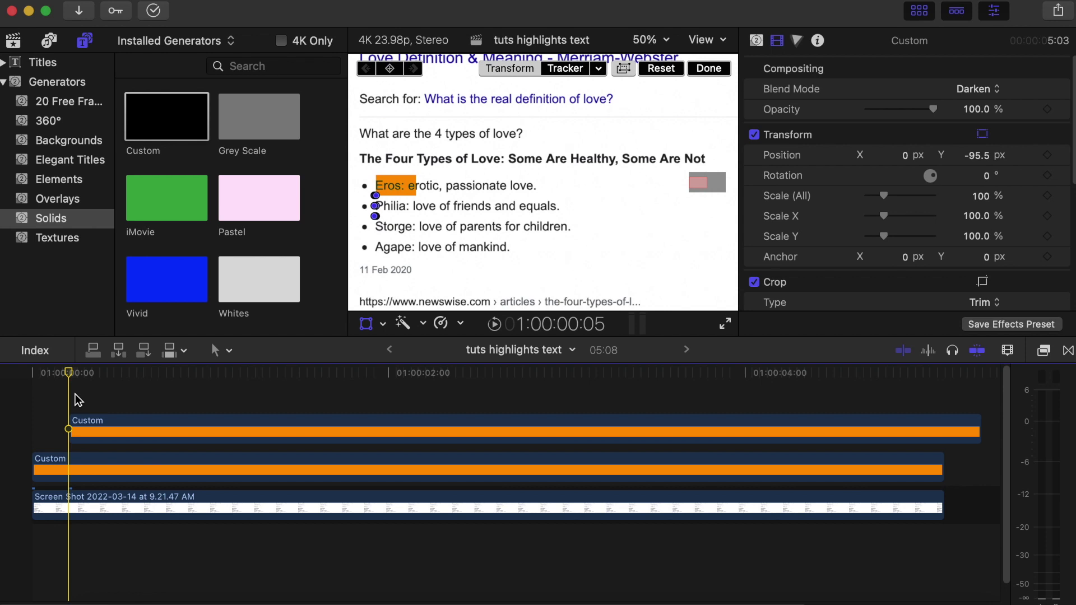
{"action": "left_click_drag", "start_coordinate": [79, 426], "coordinate": [109, 470]}
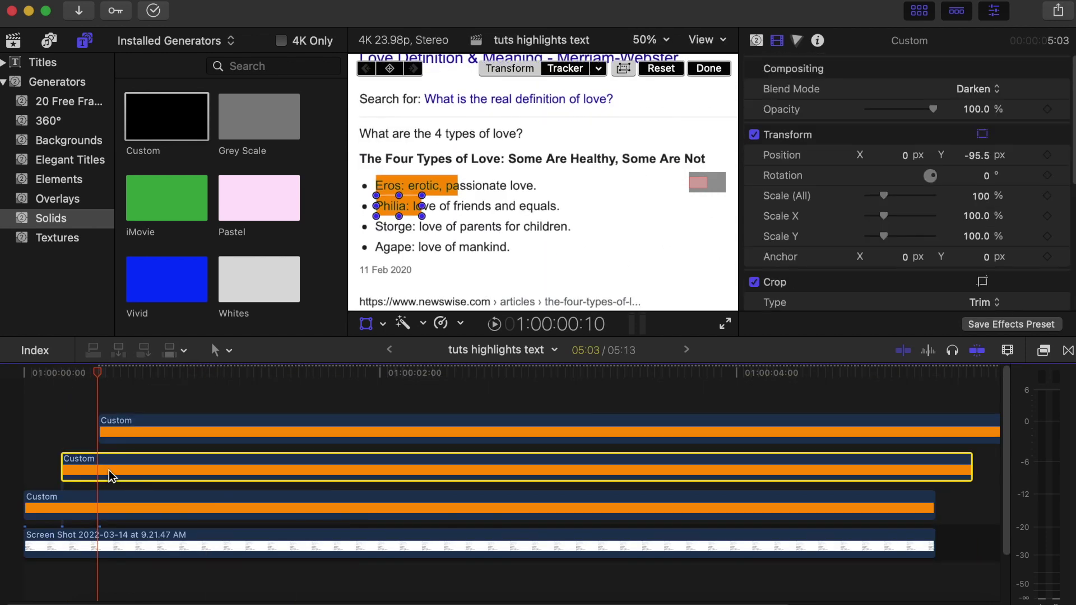
{"action": "key", "text": "super+v"}
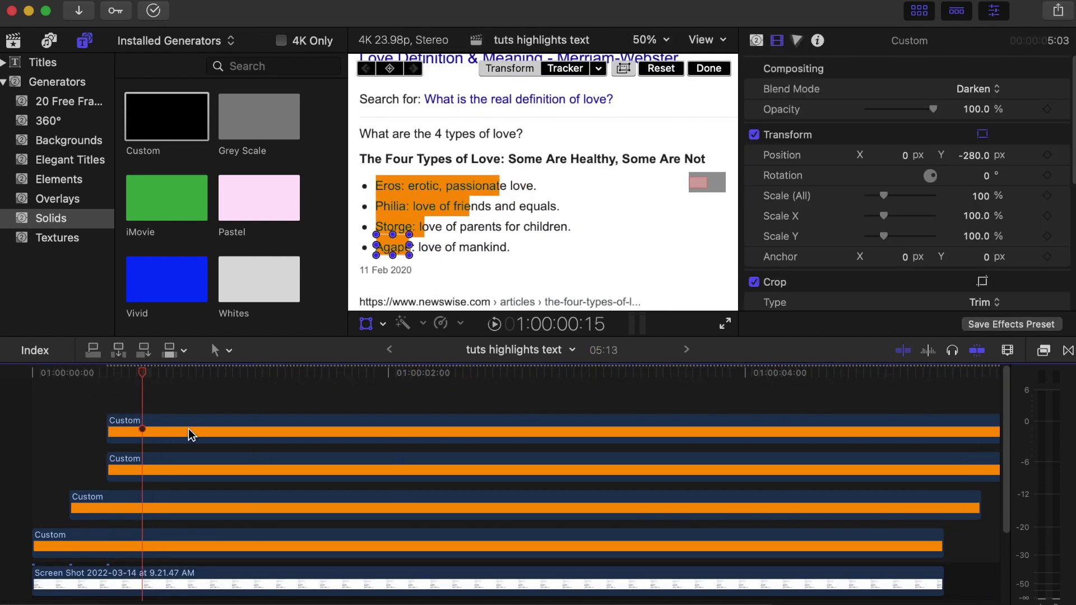
- Set the viewer zoom to Fit and finish the on-screen transform editing
{"action": "left_click", "coordinate": [645, 41]}
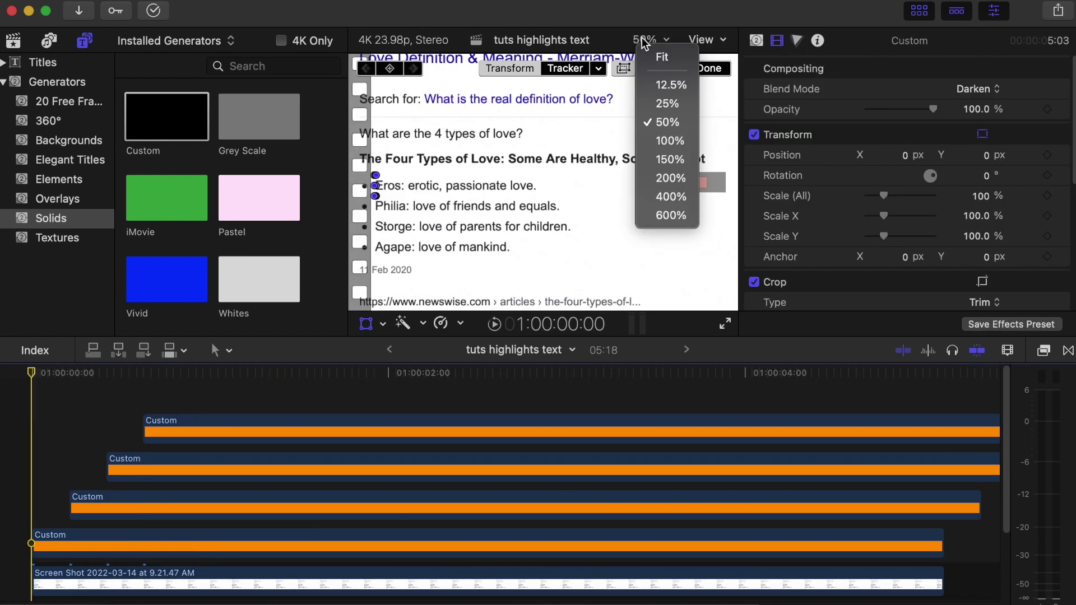
{"action": "left_click", "coordinate": [657, 58]}
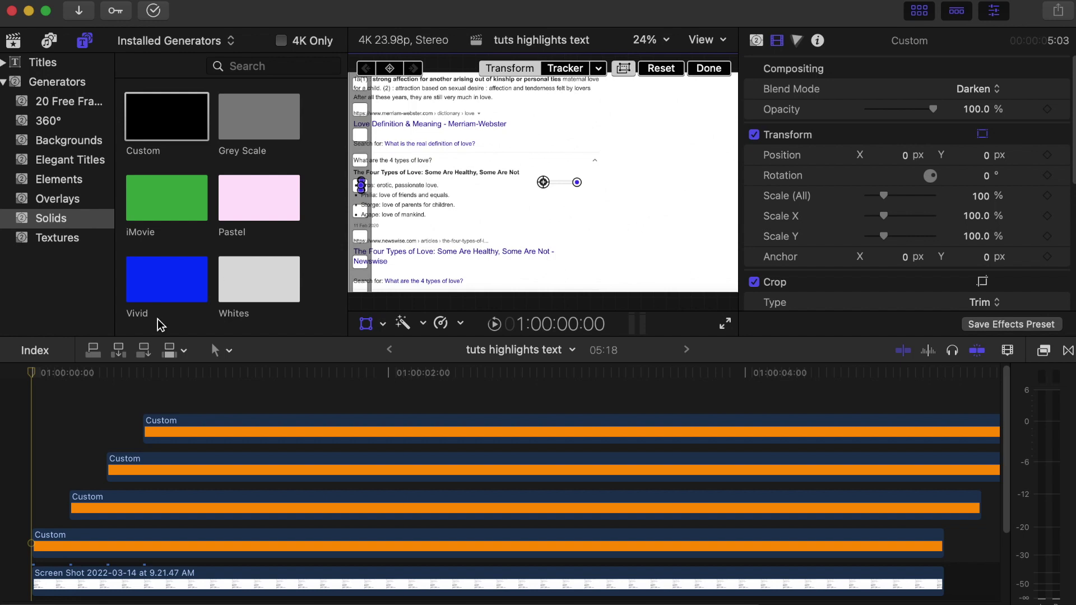
{"action": "left_click", "coordinate": [709, 68]}
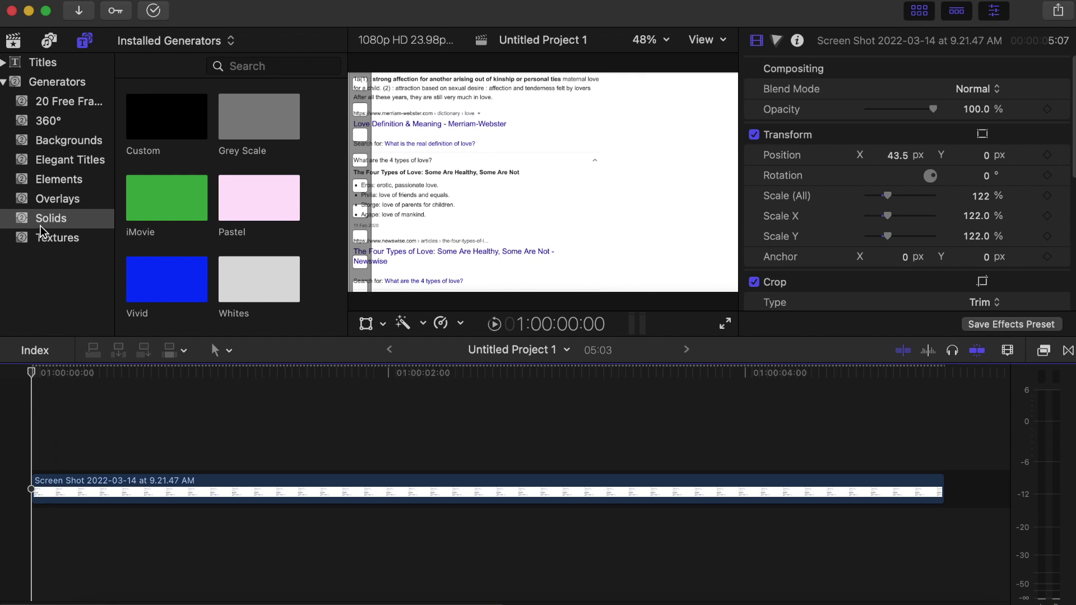
- Place a Custom solid above the screenshot and trim its end to 05:03
{"action": "left_click_drag", "start_coordinate": [177, 103], "coordinate": [27, 454]}
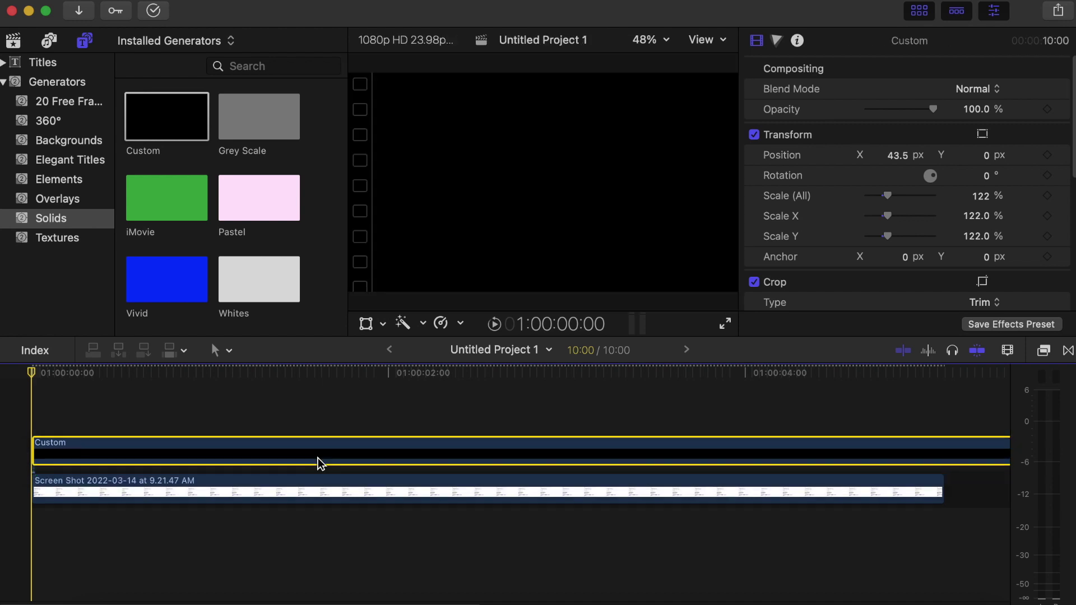
{"action": "key", "text": "super+minus"}
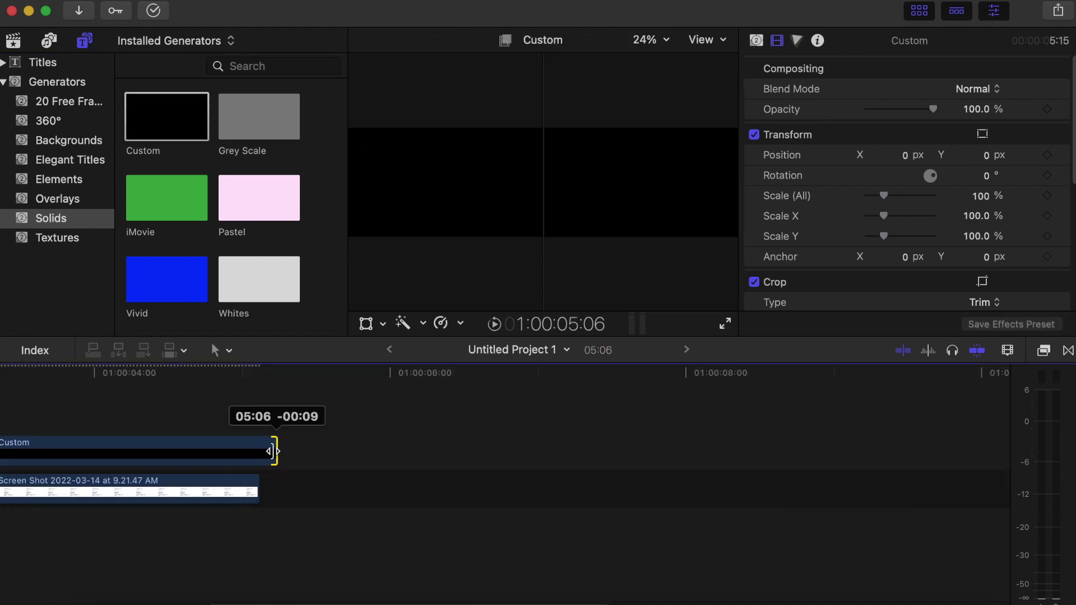
{"action": "left_click_drag", "start_coordinate": [272, 445], "coordinate": [263, 456]}
{"action": "key", "text": "shift+z"}
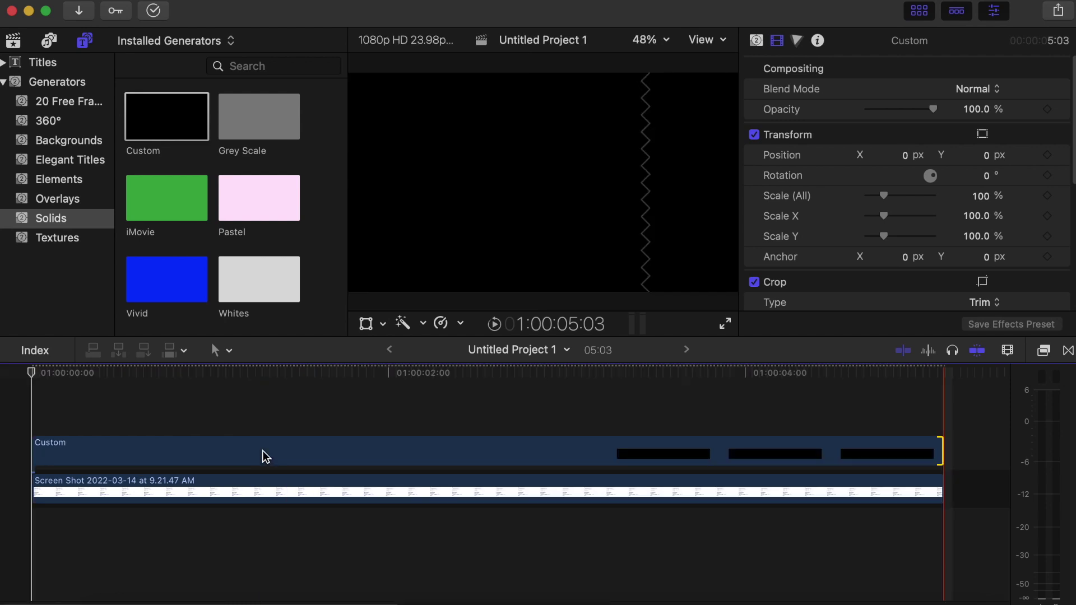
- Set the solid's Generator colour to Red
{"action": "left_click", "coordinate": [756, 40]}
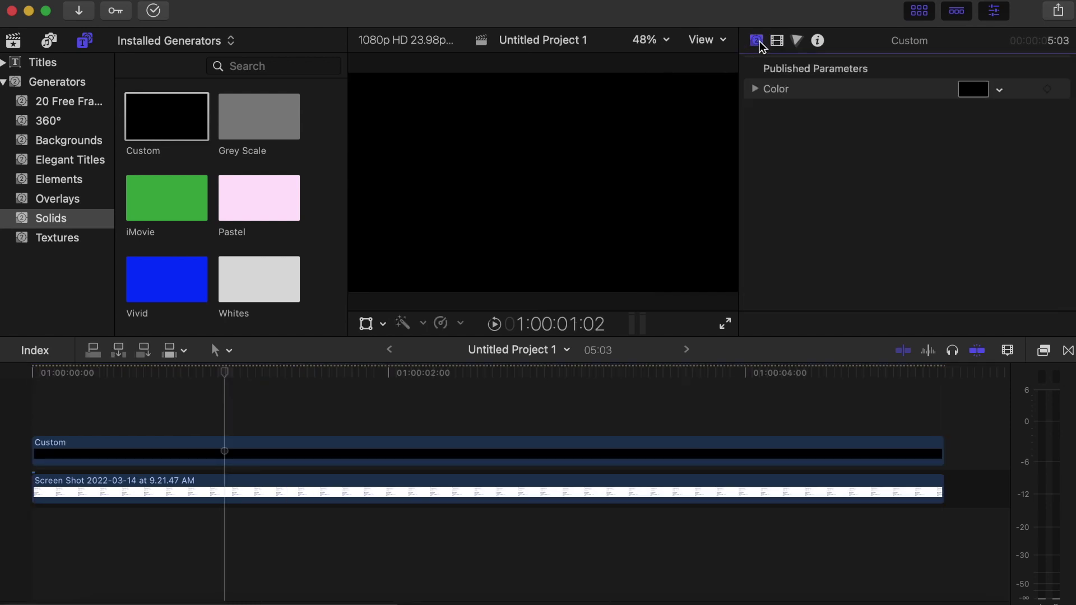
{"action": "left_click", "coordinate": [974, 89]}
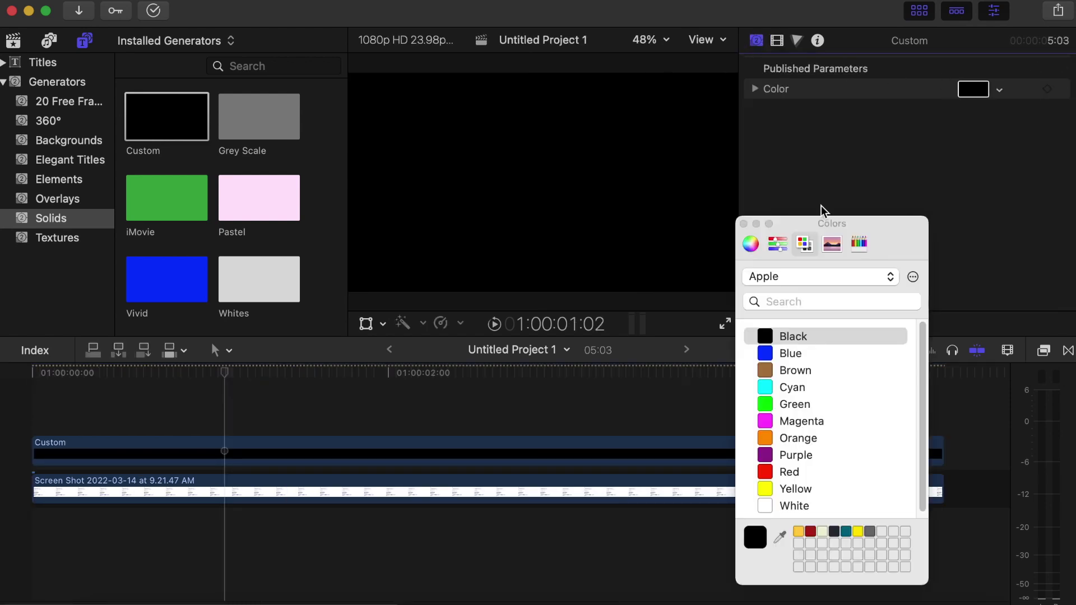
{"action": "left_click", "coordinate": [768, 472]}
{"action": "left_click", "coordinate": [744, 223]}
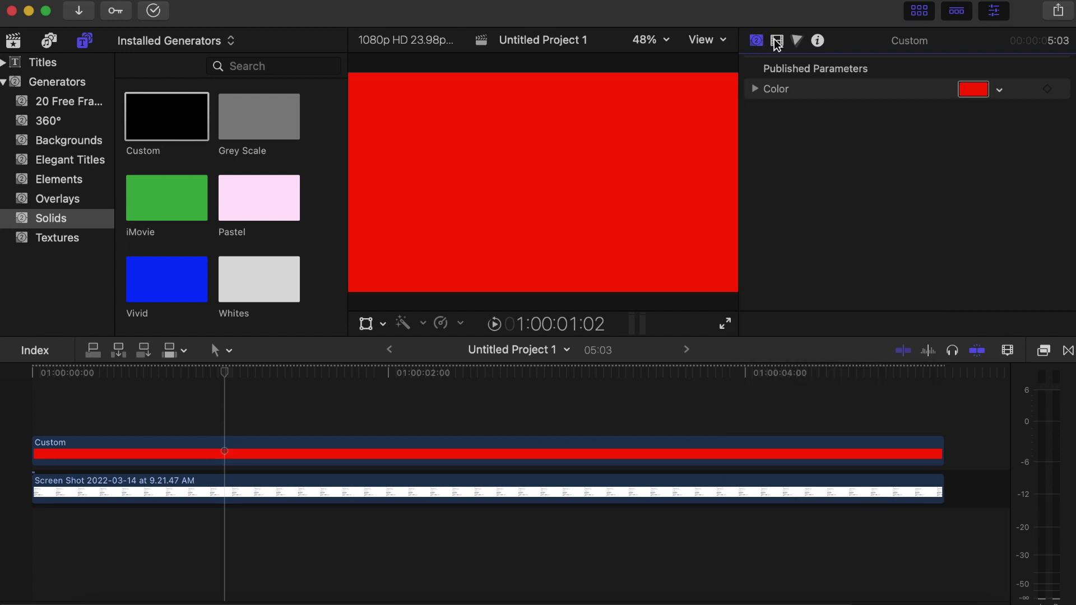
{"action": "left_click", "coordinate": [777, 41]}
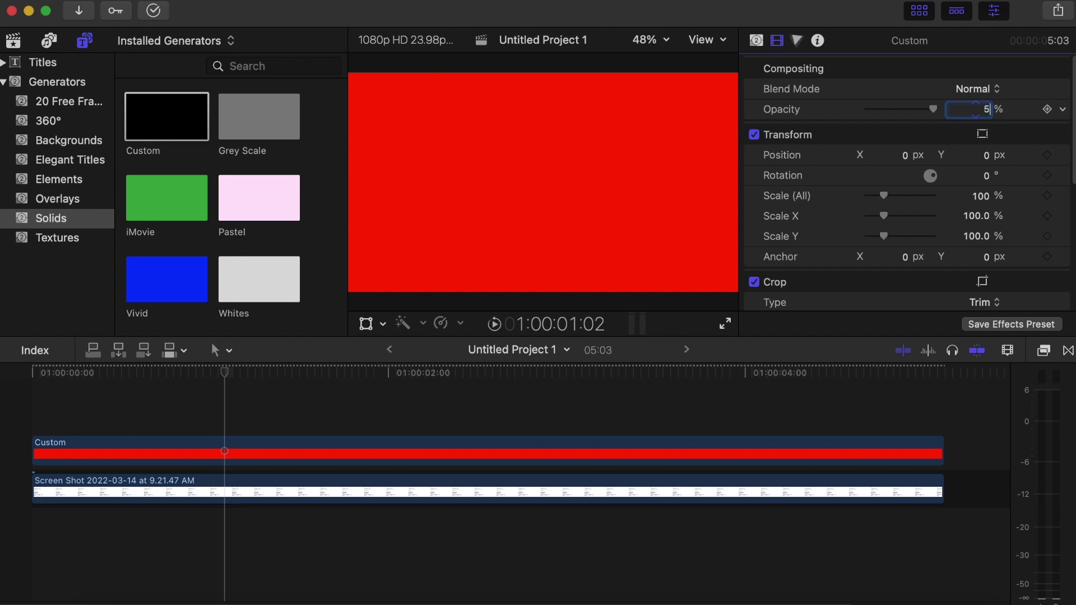
- Set the solid to 50% opacity and 50% scale, then move it over the list
{"action": "left_click", "coordinate": [976, 109]}
{"action": "type", "text": "50"}
{"action": "key", "text": "Return"}
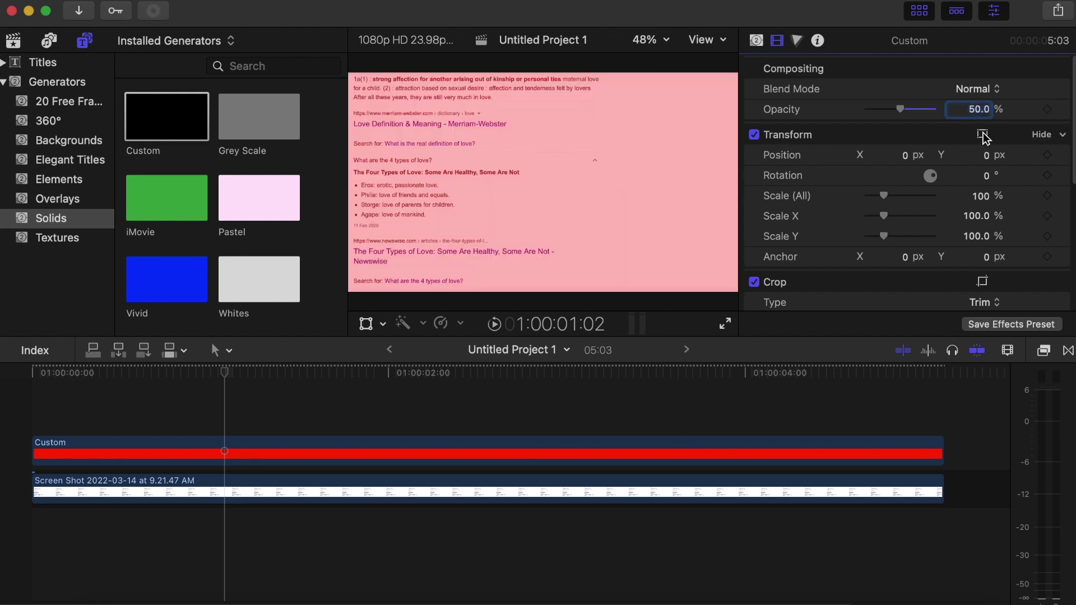
{"action": "left_click", "coordinate": [984, 136]}
{"action": "left_click", "coordinate": [983, 199]}
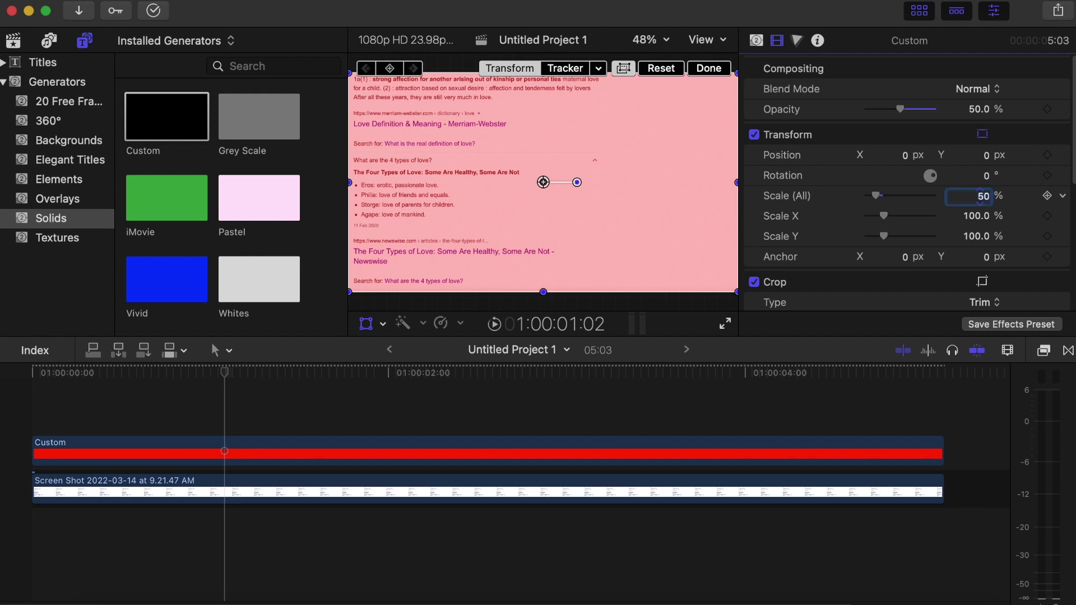
{"action": "key", "text": "Return"}
{"action": "left_click_drag", "start_coordinate": [568, 196], "coordinate": [478, 201]}
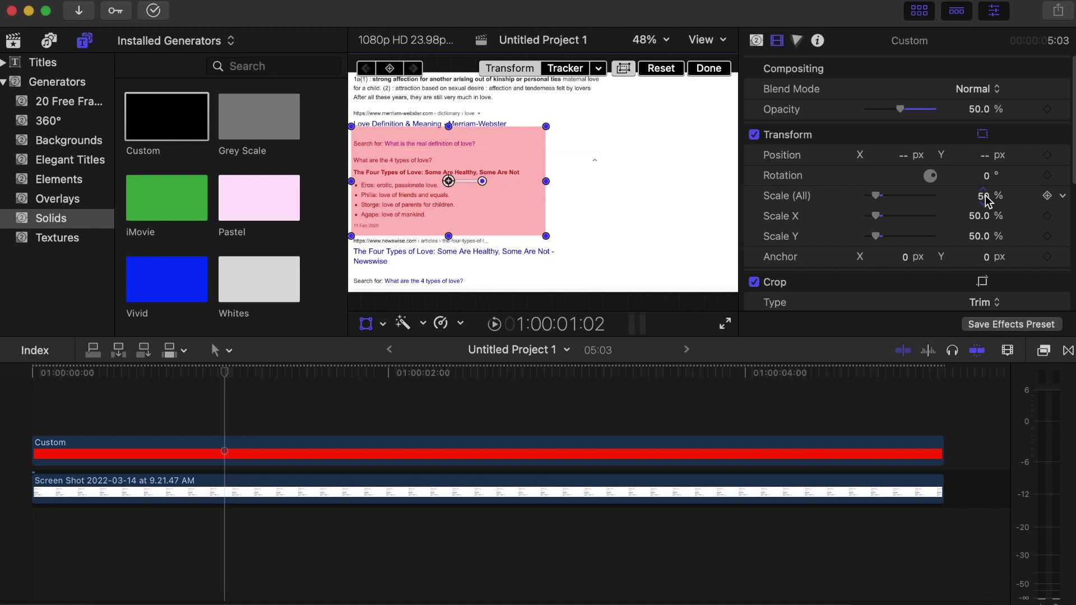
- Scale the solid to 30%, then position and resize it to cover the bulleted list
{"action": "left_click", "coordinate": [984, 196]}
{"action": "type", "text": "30"}
{"action": "key", "text": "Return"}
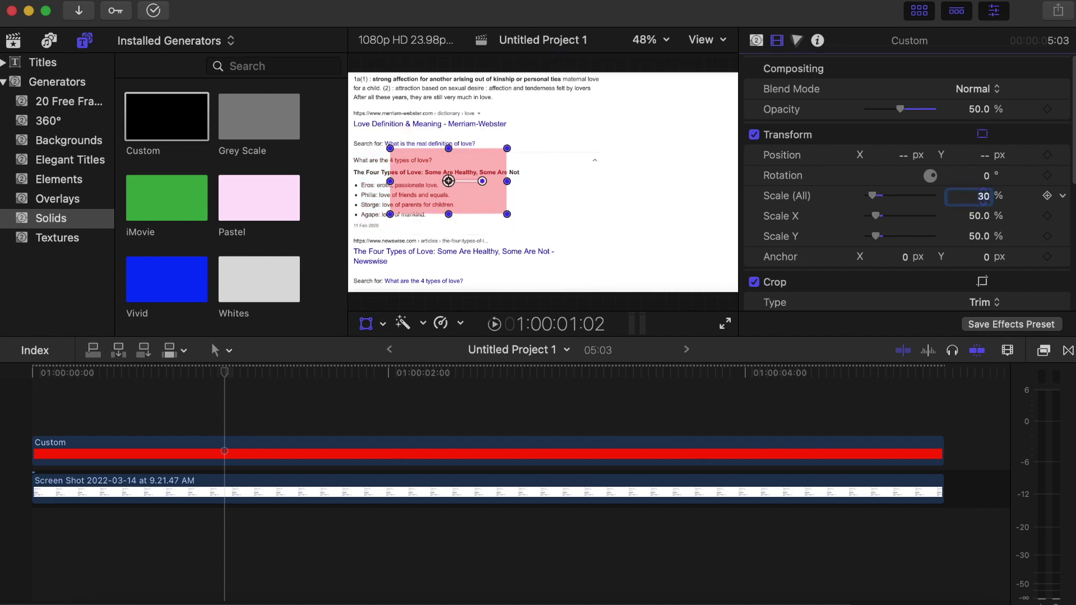
{"action": "left_click_drag", "start_coordinate": [455, 201], "coordinate": [422, 212]}
{"action": "mouse_move", "coordinate": [469, 158]}
{"action": "left_mouse_down"}
{"action": "mouse_move", "coordinate": [462, 171]}
{"action": "mouse_move", "coordinate": [461, 163]}
{"action": "left_mouse_up"}
{"action": "left_click_drag", "start_coordinate": [433, 207], "coordinate": [430, 211]}
{"action": "left_click_drag", "start_coordinate": [459, 167], "coordinate": [448, 173]}
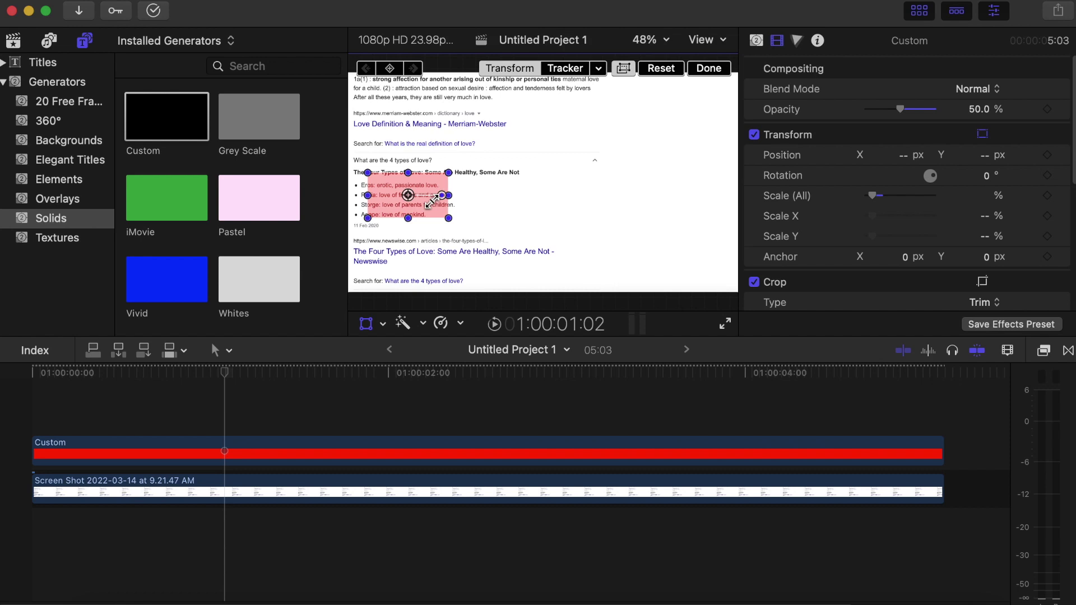
{"action": "left_click_drag", "start_coordinate": [432, 208], "coordinate": [434, 208]}
{"action": "left_click_drag", "start_coordinate": [451, 196], "coordinate": [462, 198]}
- Zoom the viewer to 50% and set the red box's opacity to 100%
{"action": "left_click", "coordinate": [649, 40]}
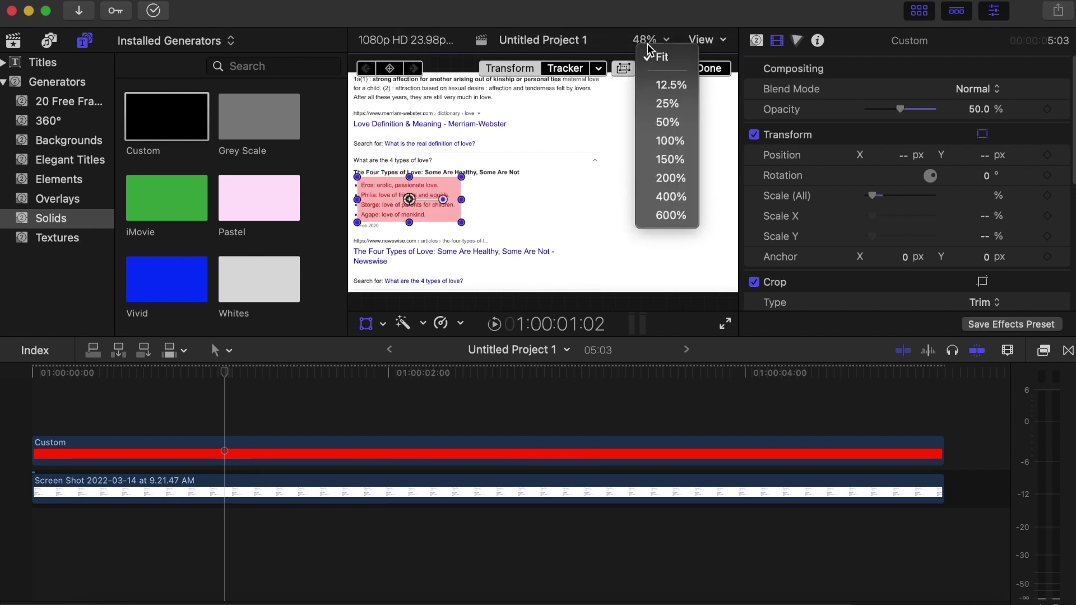
{"action": "left_click", "coordinate": [667, 123]}
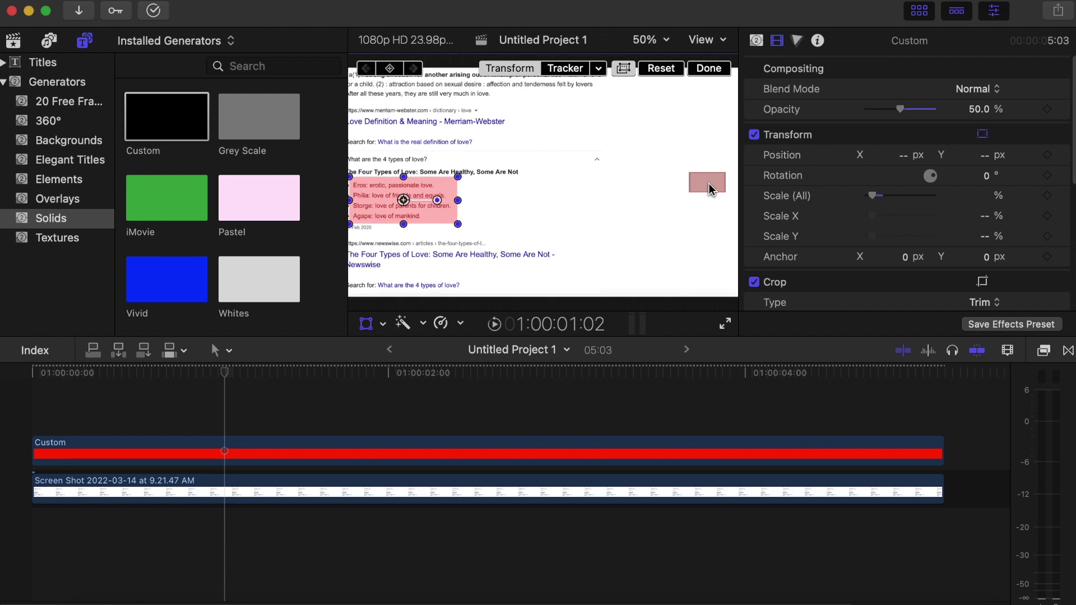
{"action": "left_click_drag", "start_coordinate": [709, 184], "coordinate": [693, 187]}
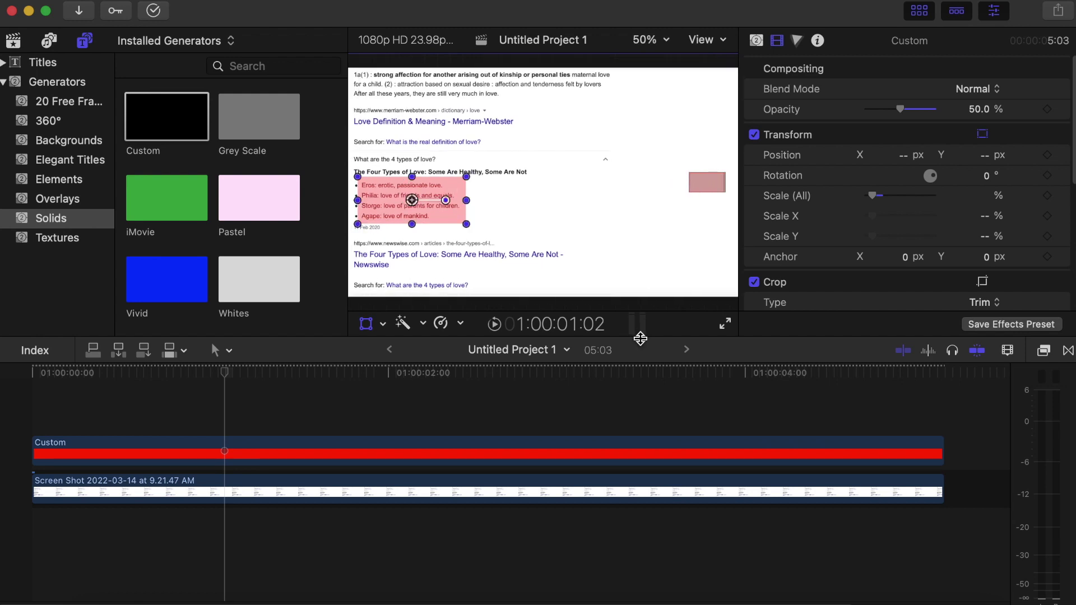
{"action": "left_click_drag", "start_coordinate": [640, 338], "coordinate": [640, 360]}
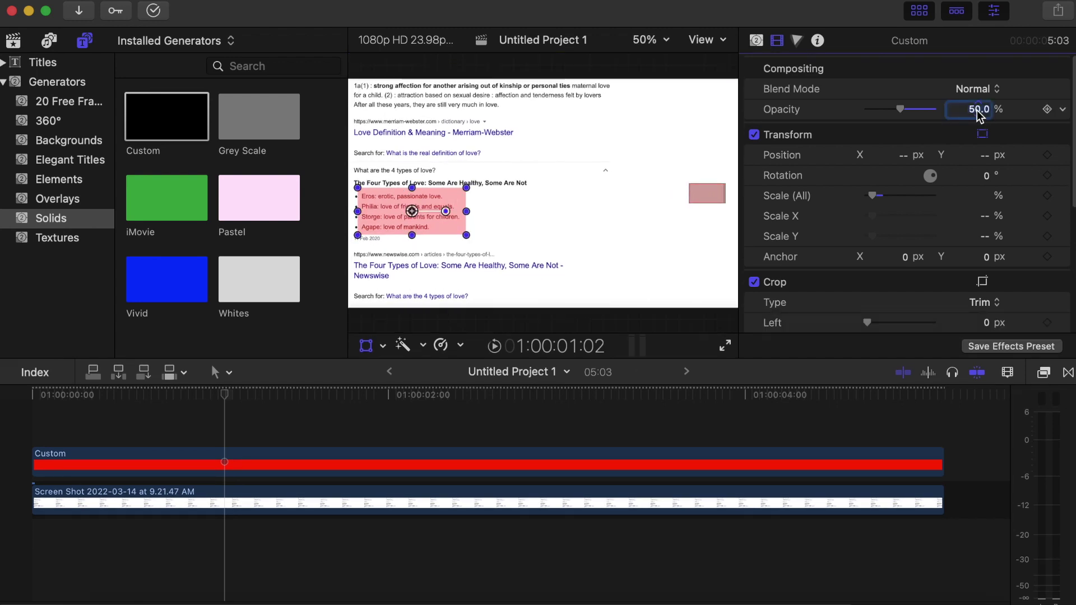
{"action": "type", "text": "100"}
{"action": "key", "text": "Return"}
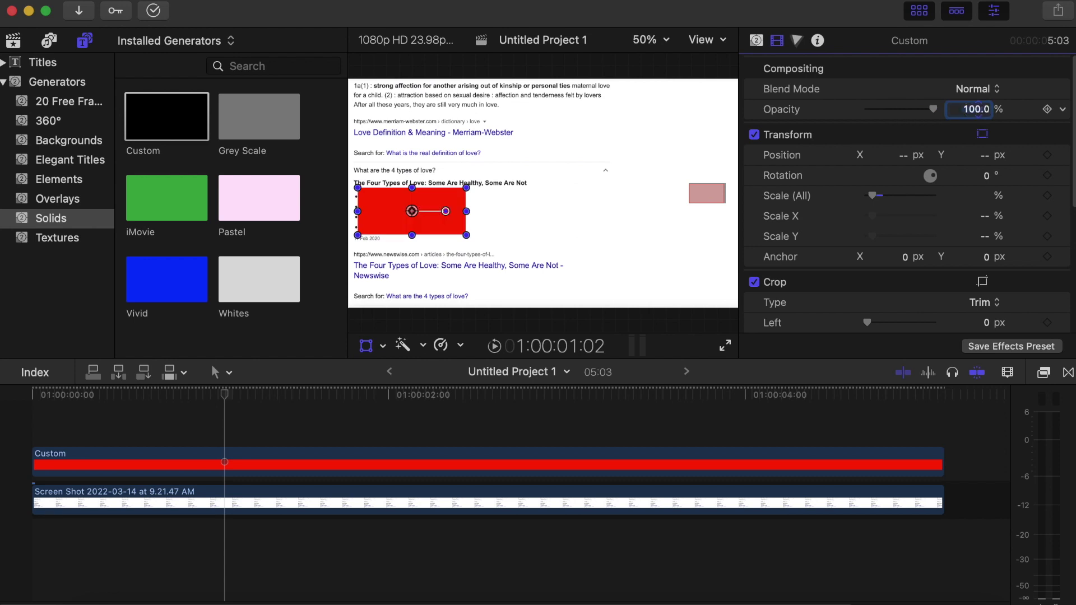
{"action": "left_click", "coordinate": [982, 135]}
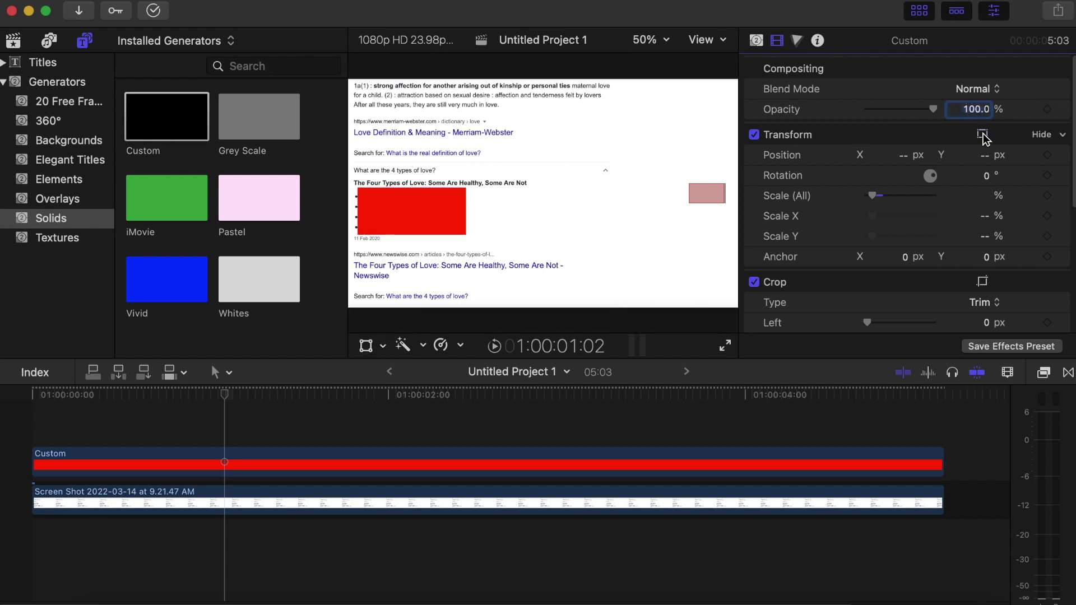
{"action": "left_click", "coordinate": [1046, 373]}
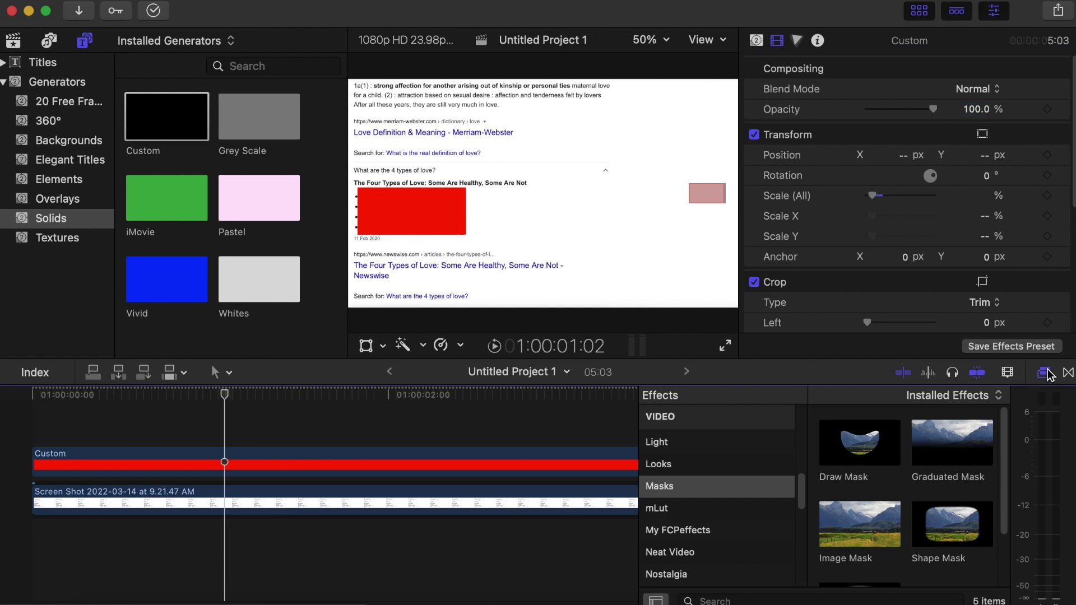
- Apply a Masks > Shape Mask to the red Custom clip and set Curvature to 0
{"action": "left_click", "coordinate": [675, 492]}
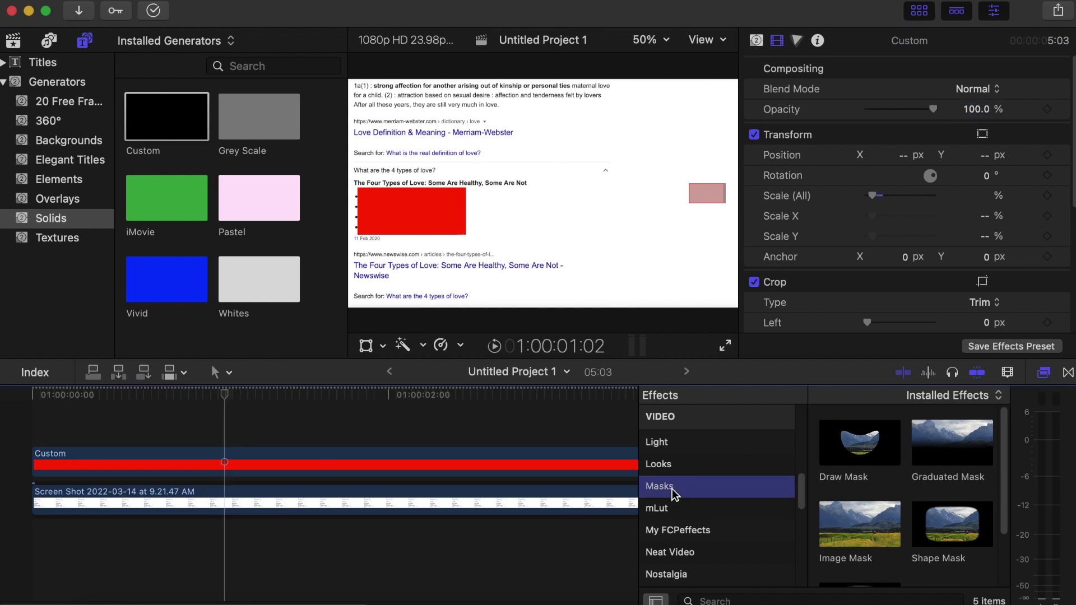
{"action": "left_click_drag", "start_coordinate": [960, 546], "coordinate": [395, 470]}
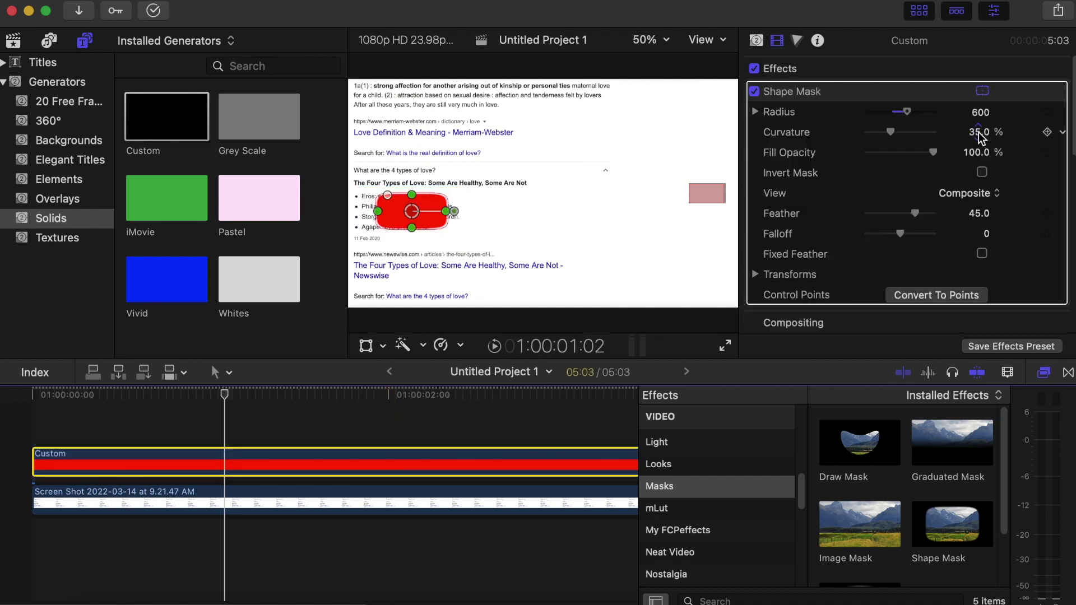
{"action": "left_click", "coordinate": [979, 135]}
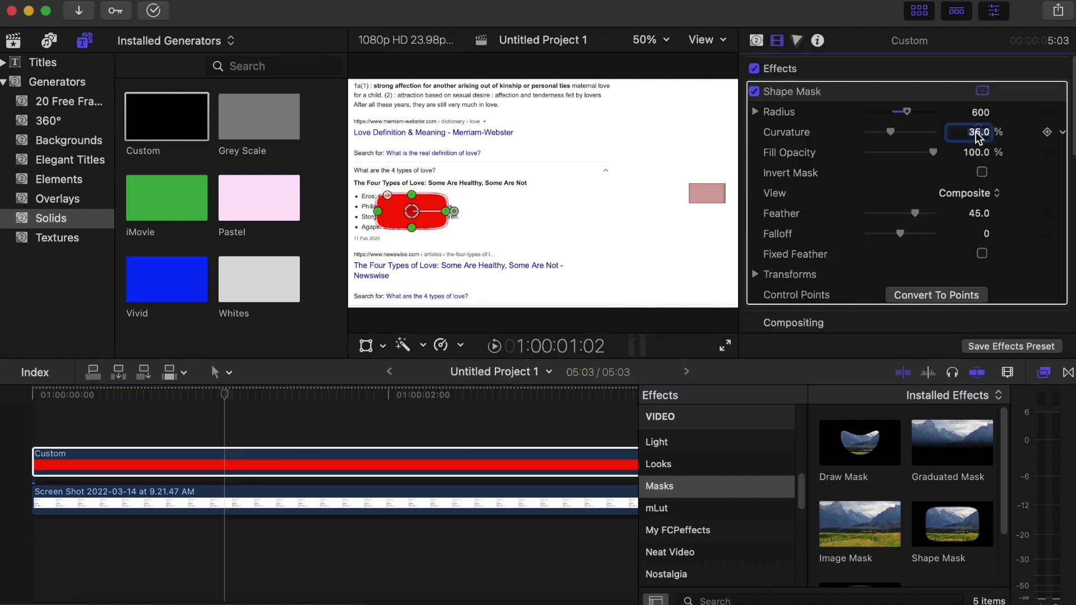
{"action": "type", "text": "0"}
{"action": "key", "text": "Return"}
- Set the mask's Feather to 0, invert it, and widen it to thin the frame
{"action": "left_click", "coordinate": [977, 216]}
{"action": "type", "text": "0"}
{"action": "key", "text": "Return"}
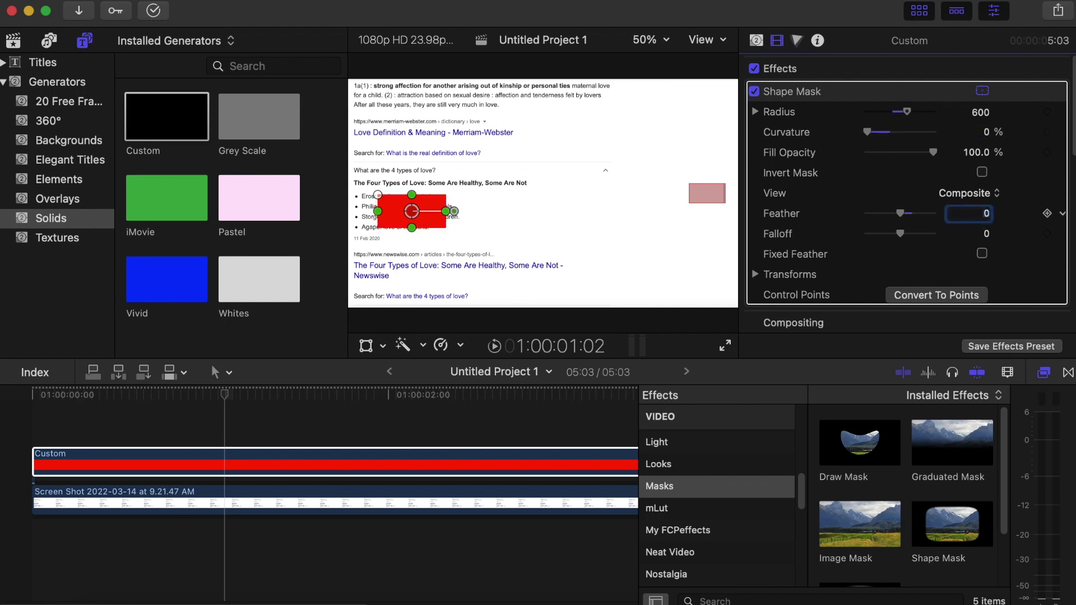
{"action": "left_click", "coordinate": [982, 172]}
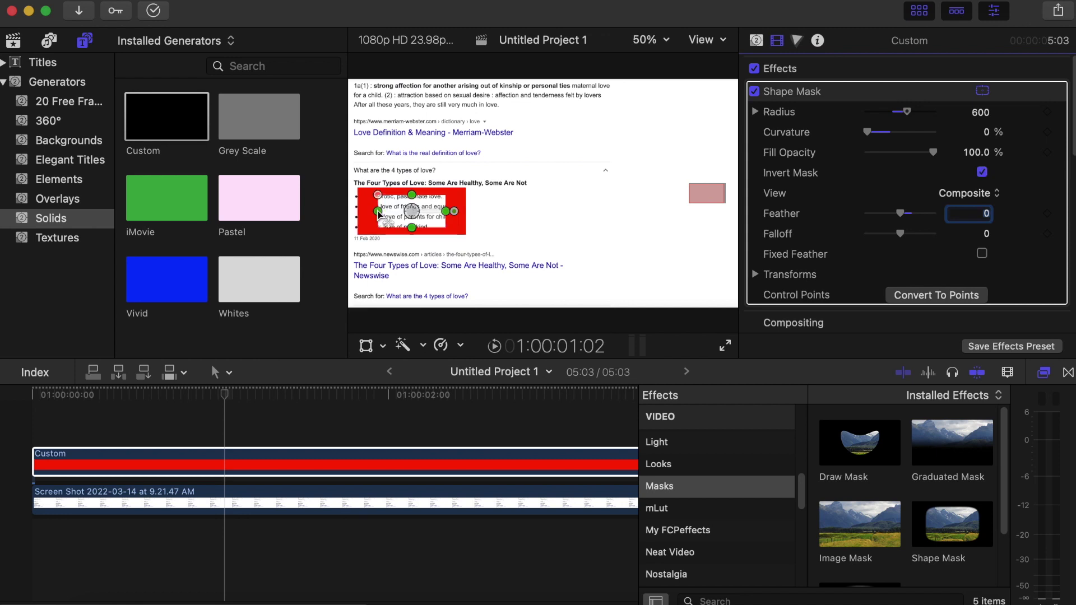
{"action": "left_click_drag", "start_coordinate": [379, 215], "coordinate": [364, 215]}
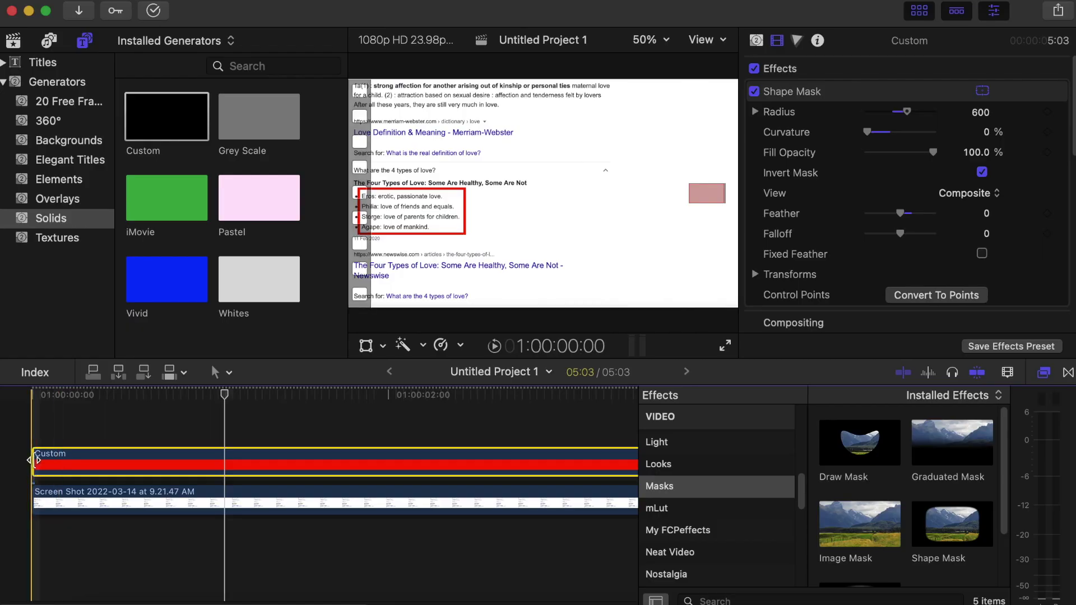
{"action": "left_click", "coordinate": [34, 461]}
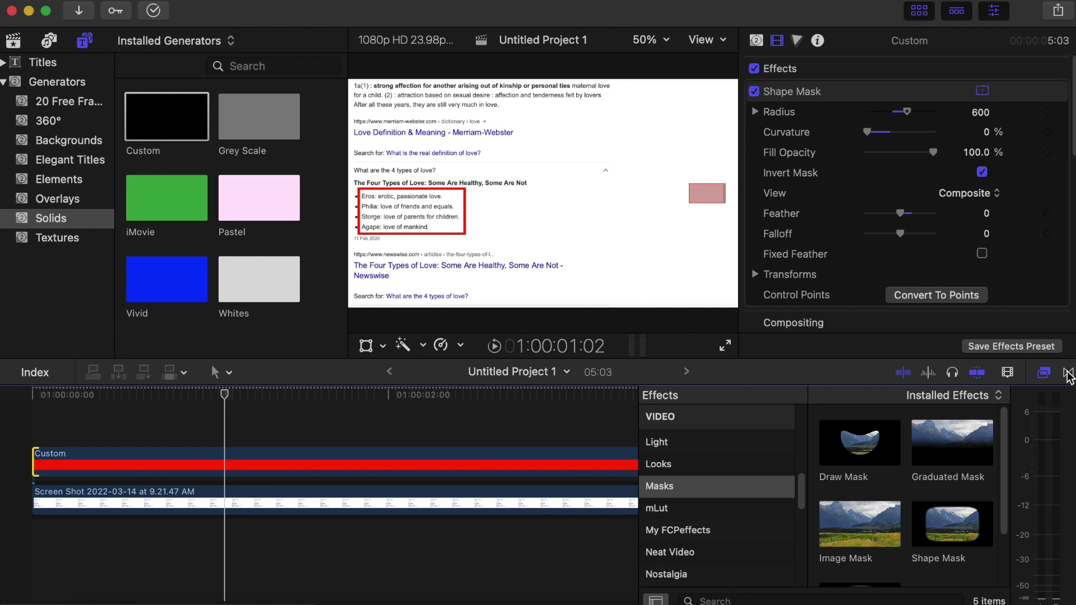
- Search transitions for 'clock' and add Clock to the red clip's start
{"action": "left_click", "coordinate": [1069, 373]}
{"action": "scroll", "coordinate": [699, 465], "scroll_direction": "up", "scroll_amount": 10}
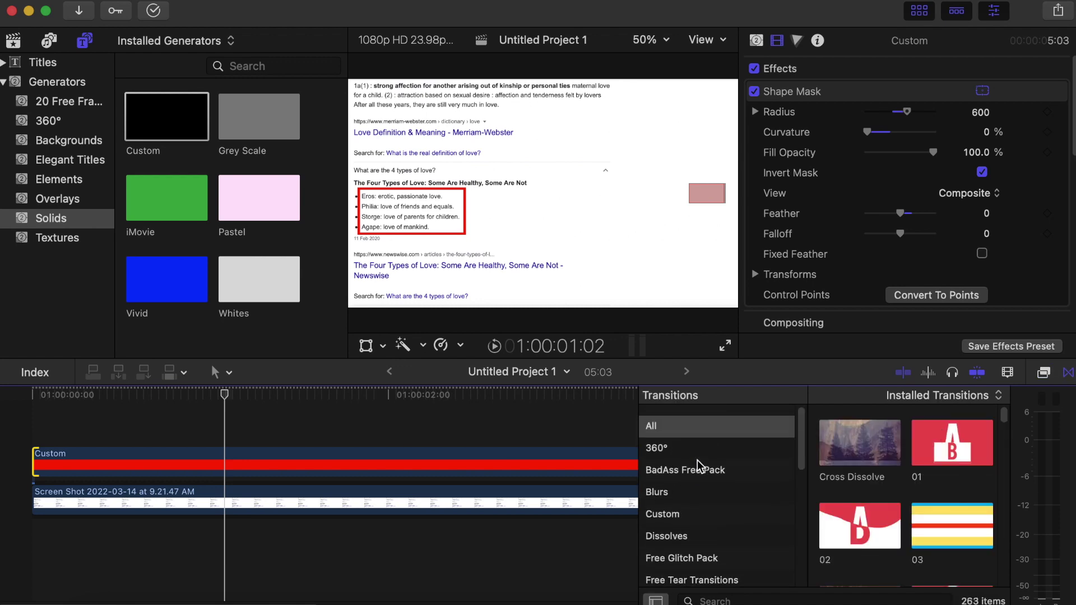
{"action": "left_click", "coordinate": [719, 600]}
{"action": "type", "text": "clo"}
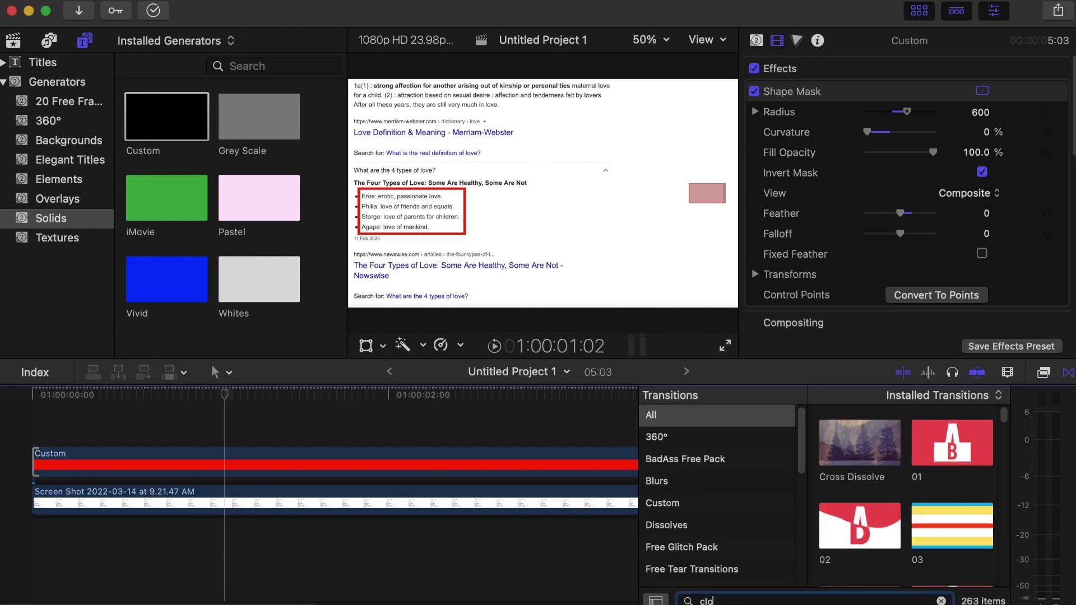
{"action": "type", "text": "ck"}
{"action": "left_click_drag", "start_coordinate": [814, 446], "coordinate": [289, 464]}
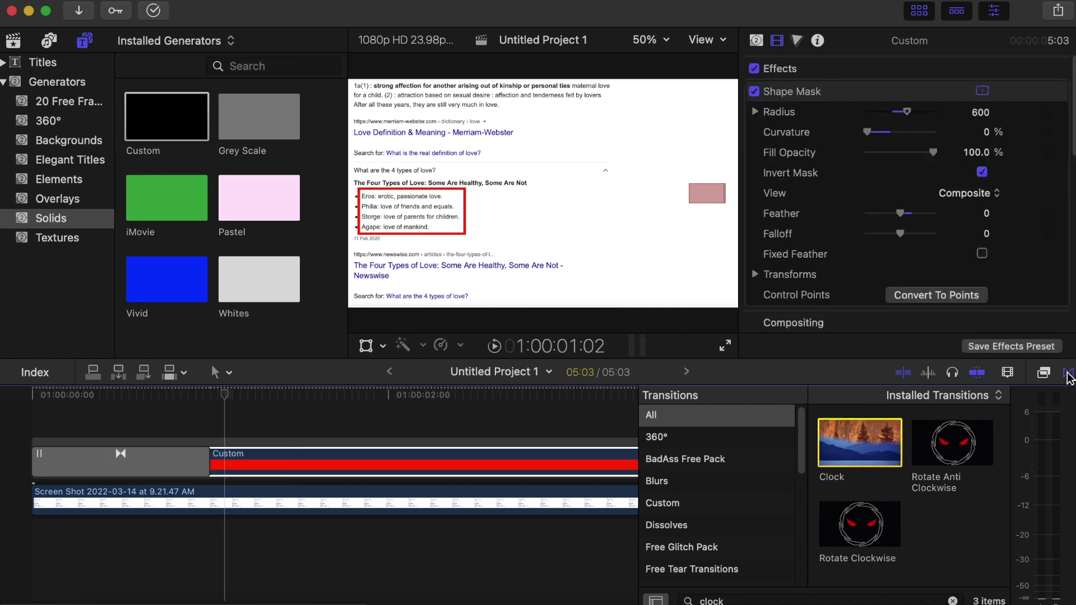
- Delete the transition at the clip's end and select the Clock transition
{"action": "left_click", "coordinate": [1069, 373]}
{"action": "left_click", "coordinate": [823, 469]}
{"action": "key", "text": "Delete"}
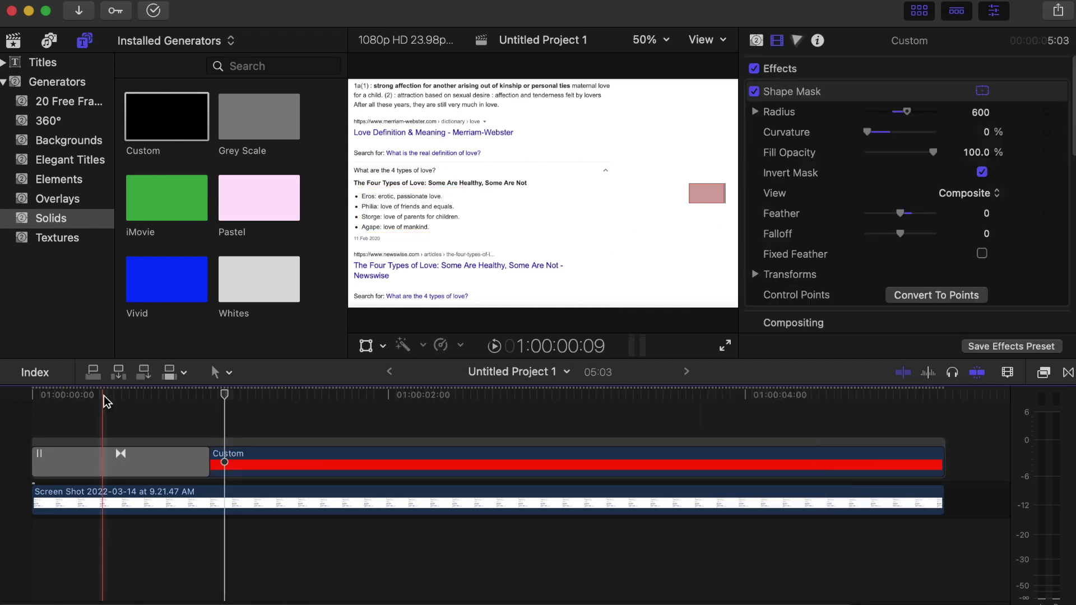
{"action": "left_click", "coordinate": [103, 396]}
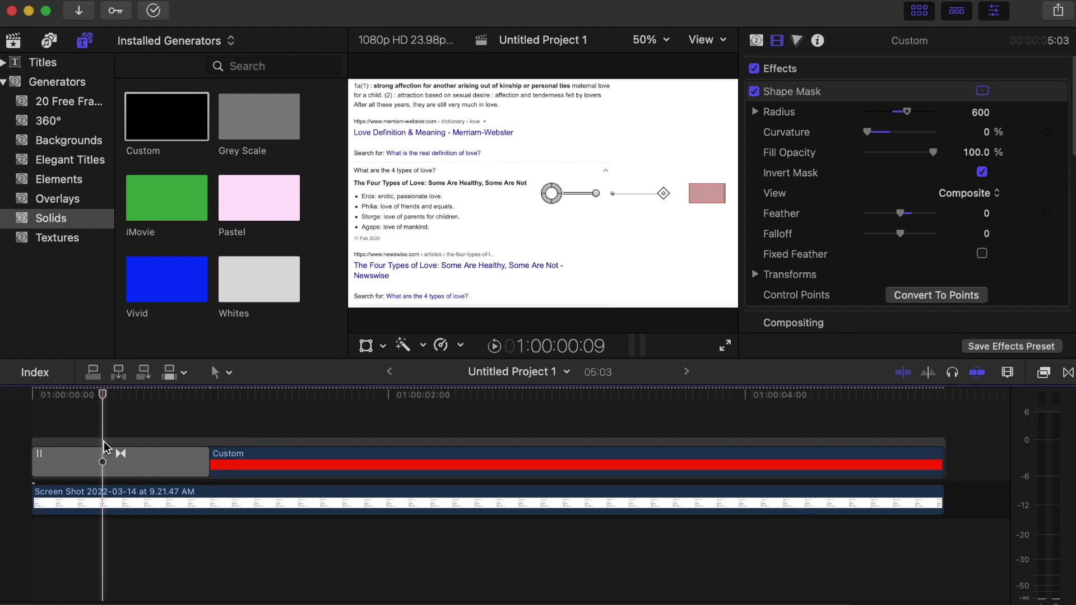
{"action": "left_click", "coordinate": [103, 456]}
{"action": "left_click", "coordinate": [104, 461]}
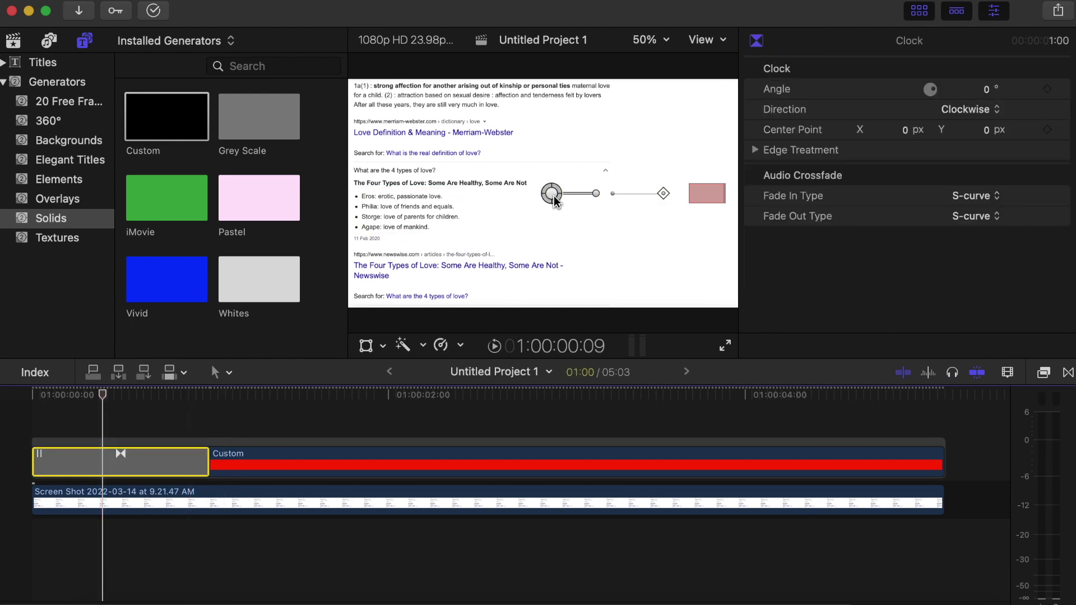
- Centre the Clock wipe on the list and set its Edge Treatment Border to 0
{"action": "left_click_drag", "start_coordinate": [555, 197], "coordinate": [405, 216]}
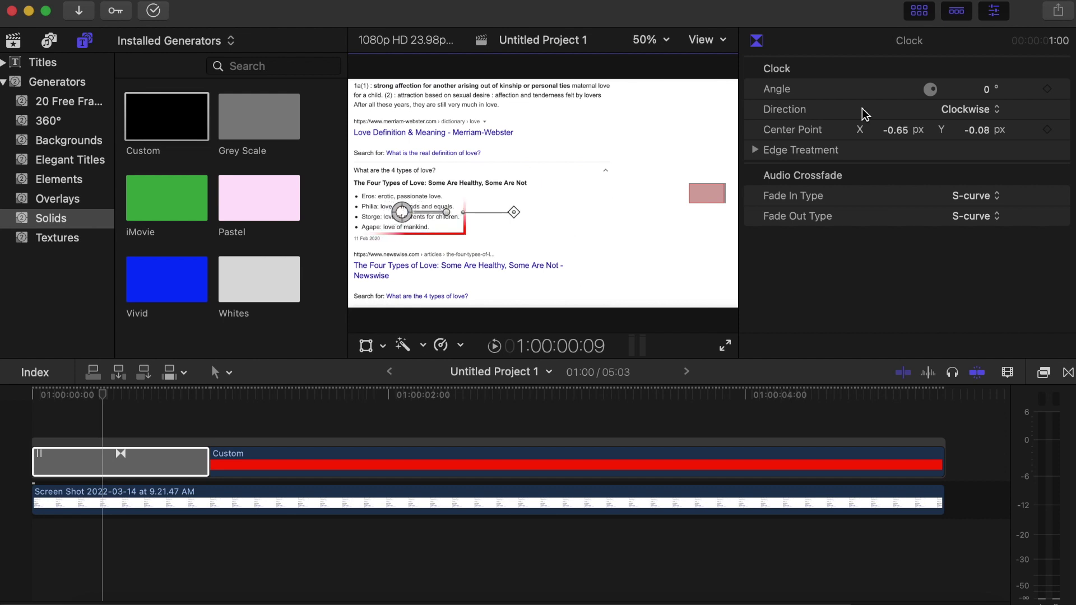
{"action": "left_click", "coordinate": [756, 150]}
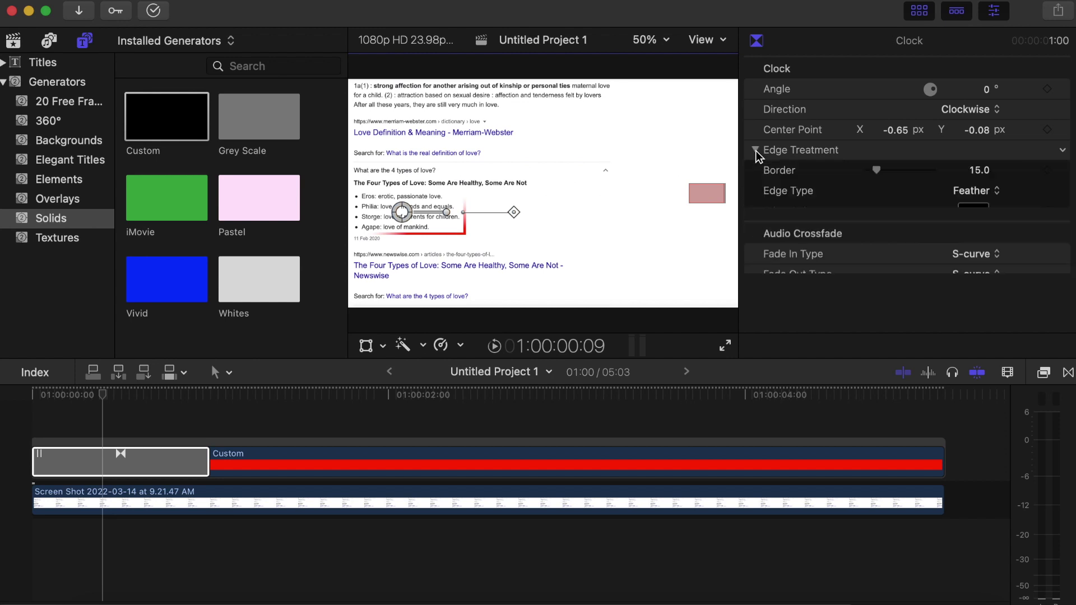
{"action": "left_click", "coordinate": [980, 171]}
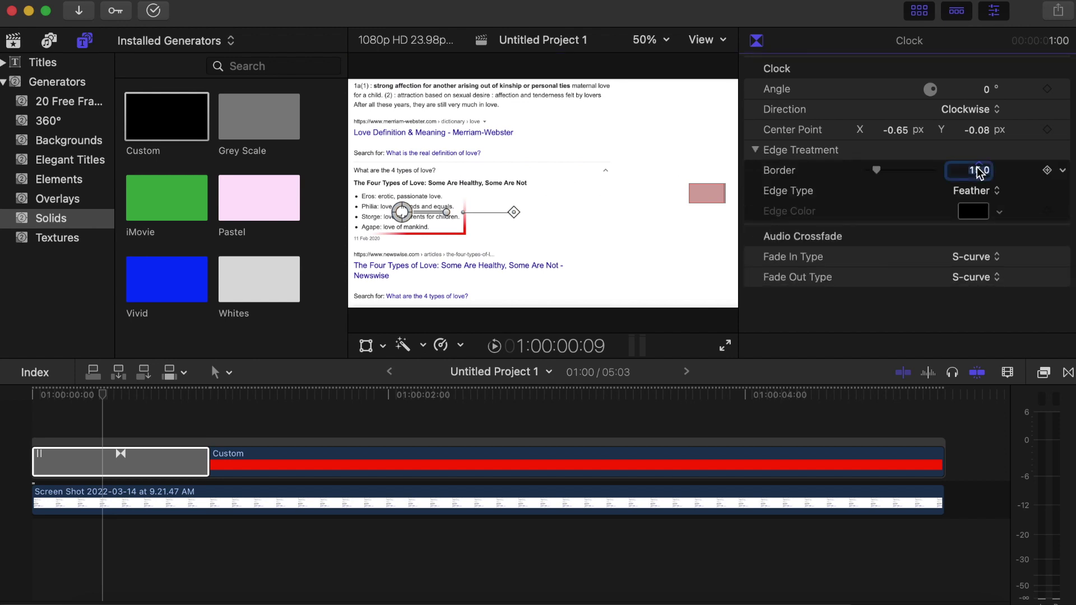
{"action": "type", "text": "0"}
{"action": "key", "text": "Return"}
- Lengthen the Clock transition from 1:00 to 1:19
{"action": "left_click", "coordinate": [3, 437]}
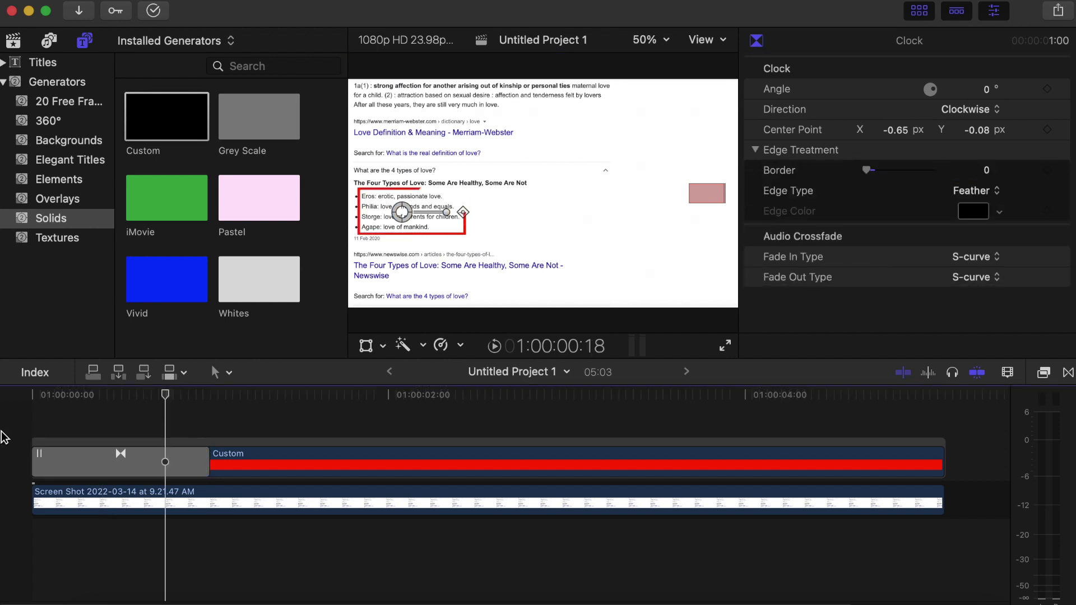
{"action": "left_click", "coordinate": [120, 452]}
{"action": "left_click", "coordinate": [120, 451]}
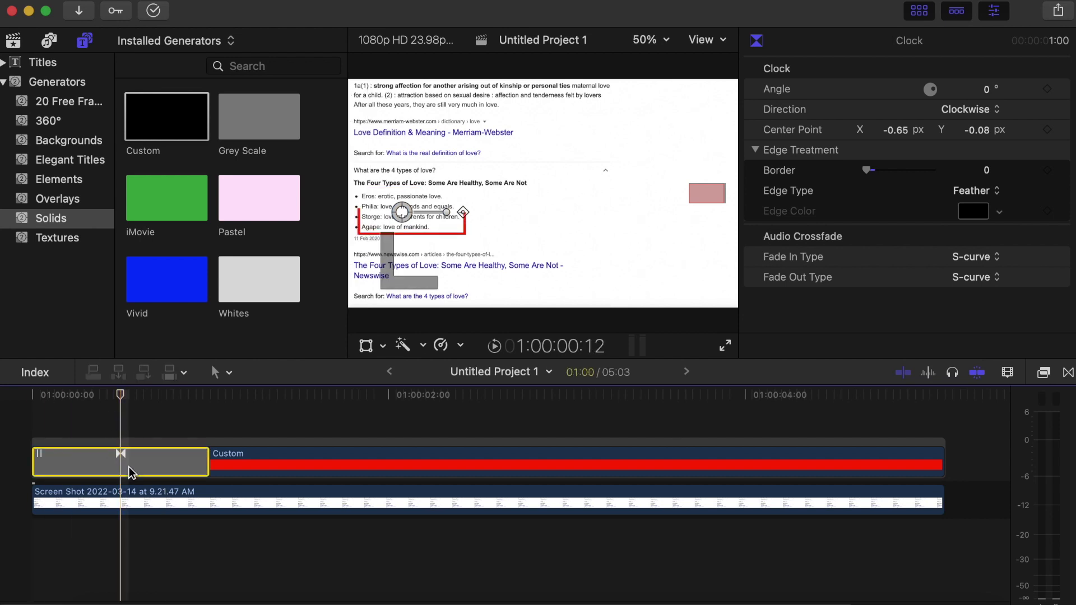
{"action": "key", "text": "slash"}
{"action": "left_click_drag", "start_coordinate": [206, 465], "coordinate": [355, 464]}
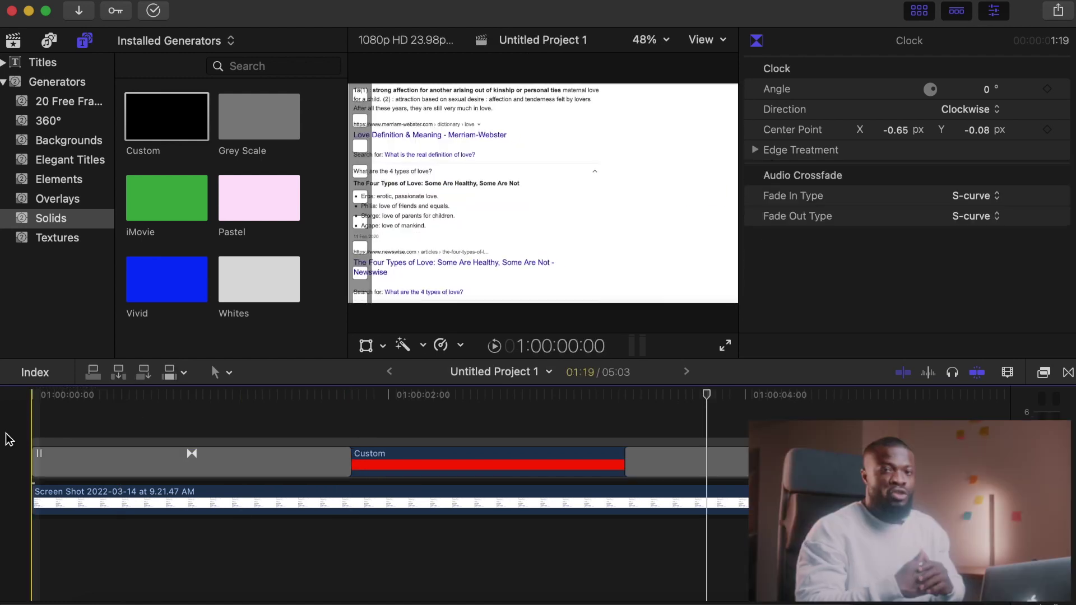
{"action": "key", "text": "super+4"}
{"action": "key", "text": "space"}
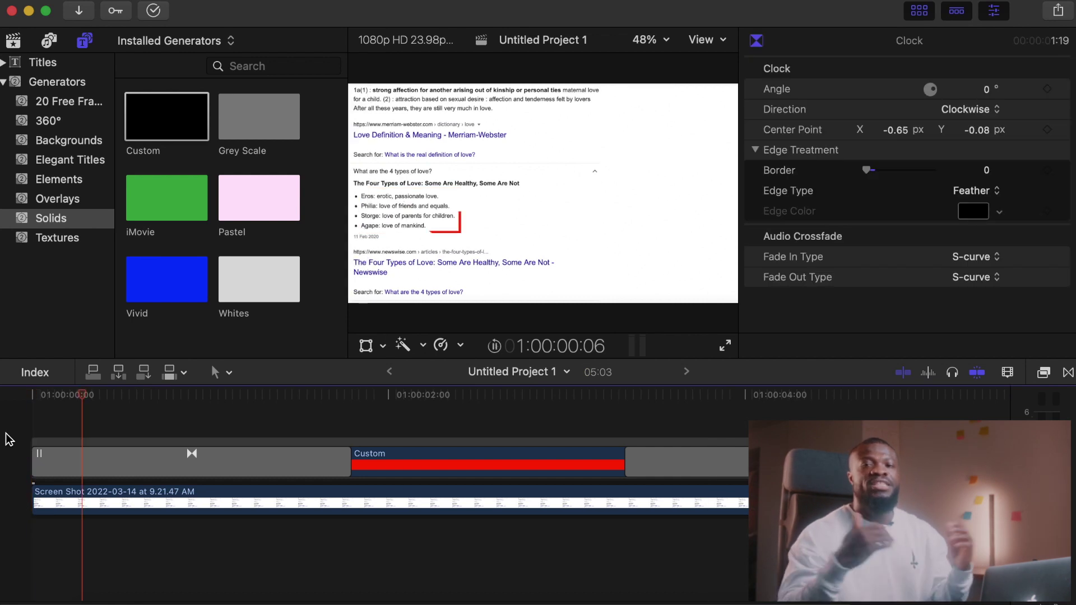